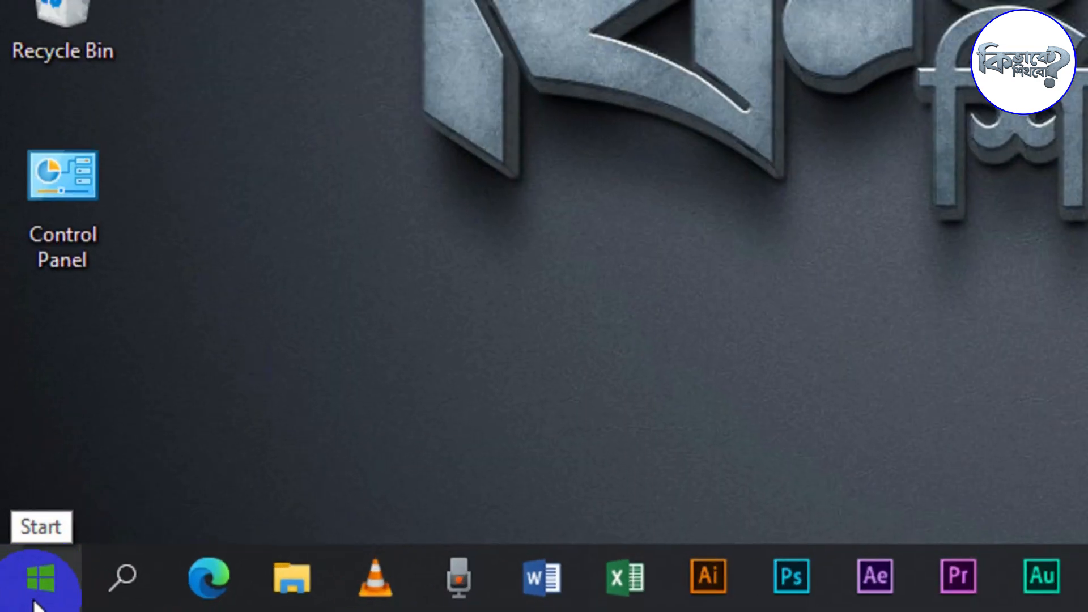
- Open the Language page under Time & Language in Windows Settings
{"action": "left_click", "coordinate": [43, 589]}
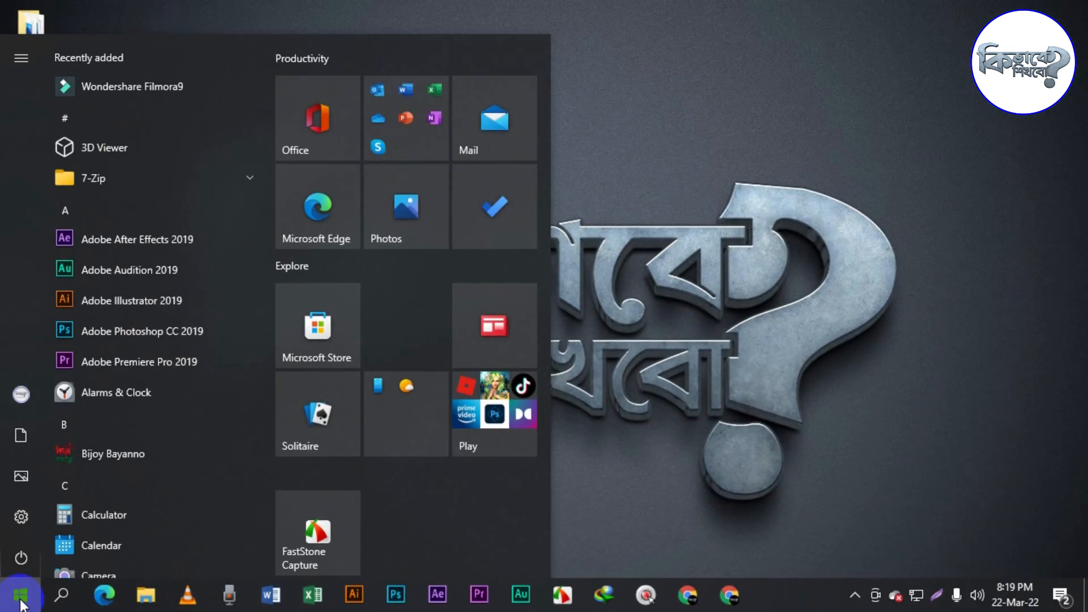
{"action": "mouse_move", "coordinate": [30, 507]}
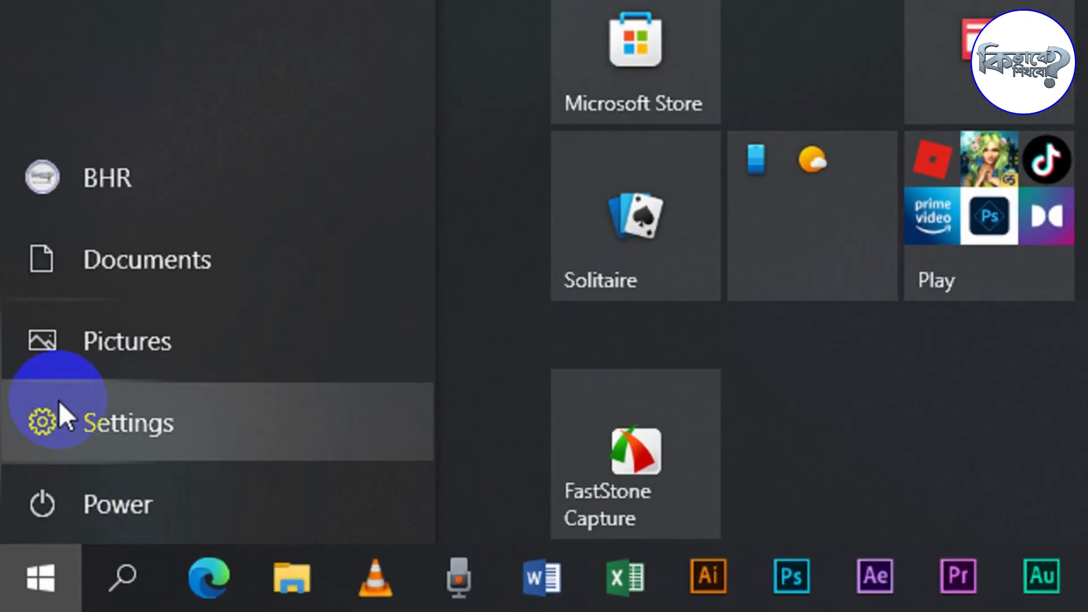
{"action": "left_click", "coordinate": [90, 425]}
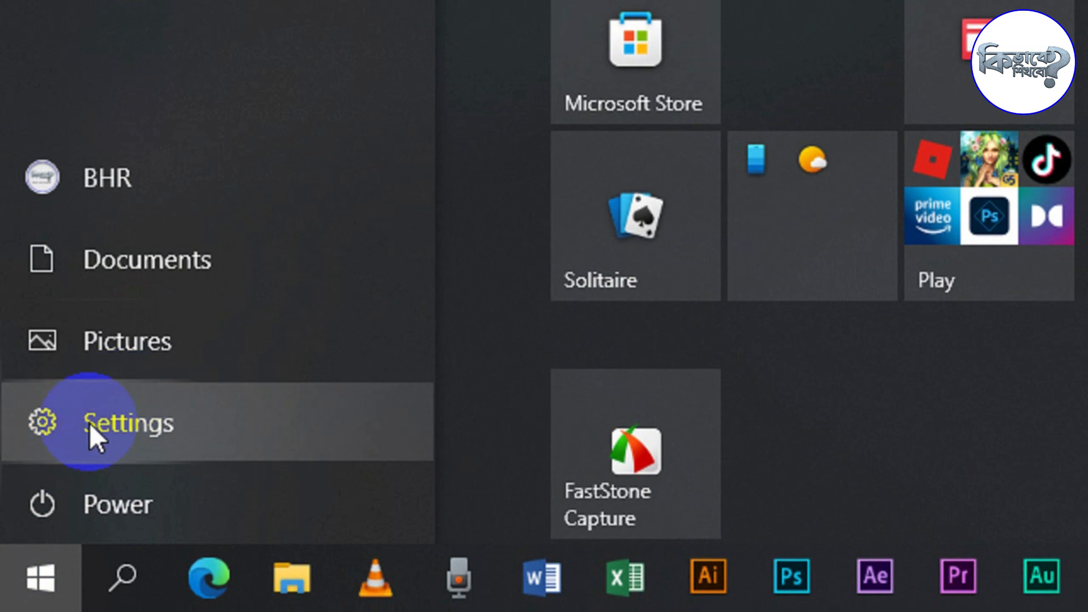
{"action": "left_click", "coordinate": [89, 423]}
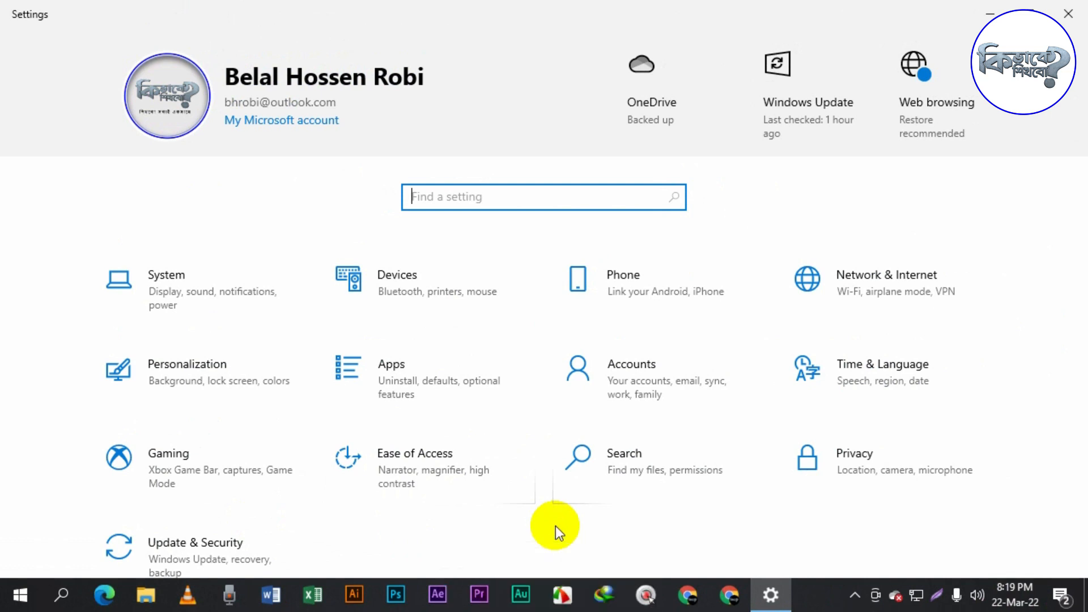
{"action": "scroll", "coordinate": [537, 498], "scroll_direction": "down", "scroll_amount": 1}
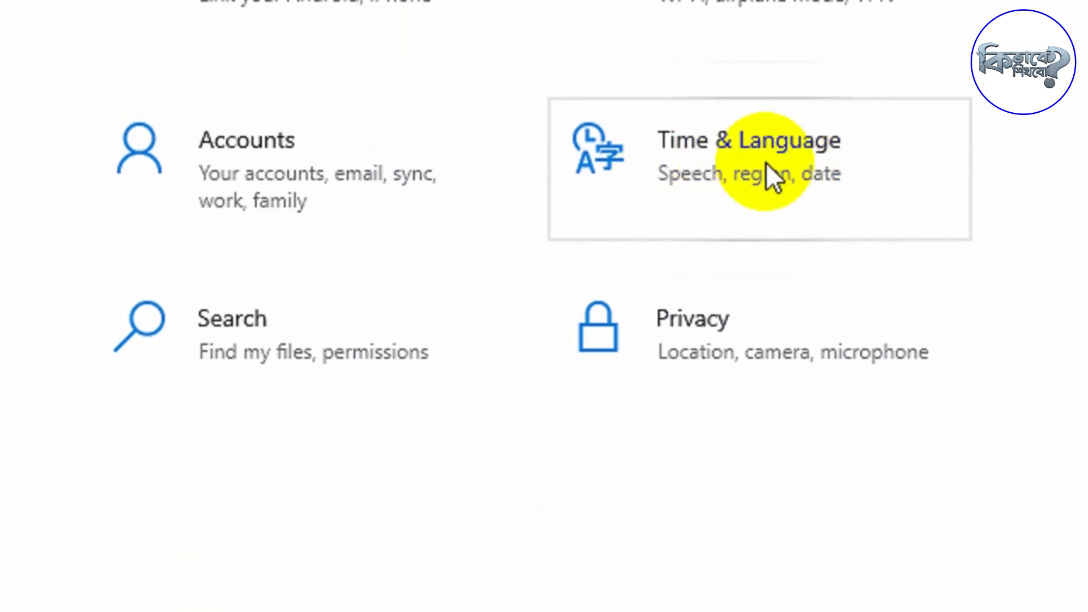
{"action": "left_click", "coordinate": [760, 162]}
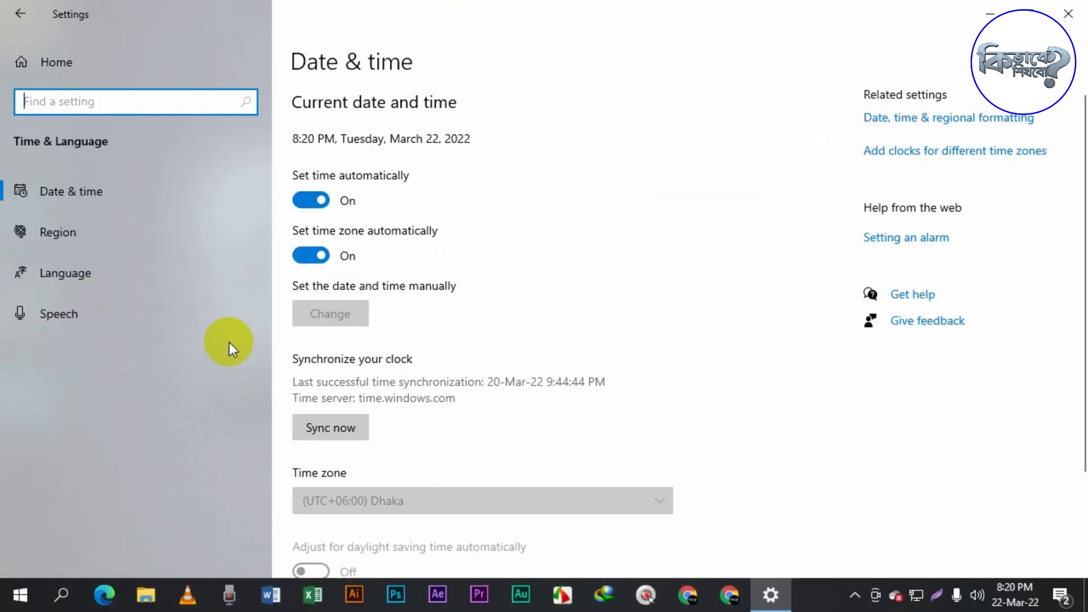
{"action": "left_click", "coordinate": [81, 275]}
- Review the Windows display language and preferred languages, and start adding a new preferred language
{"action": "scroll", "coordinate": [445, 403], "scroll_direction": "down", "scroll_amount": 3}
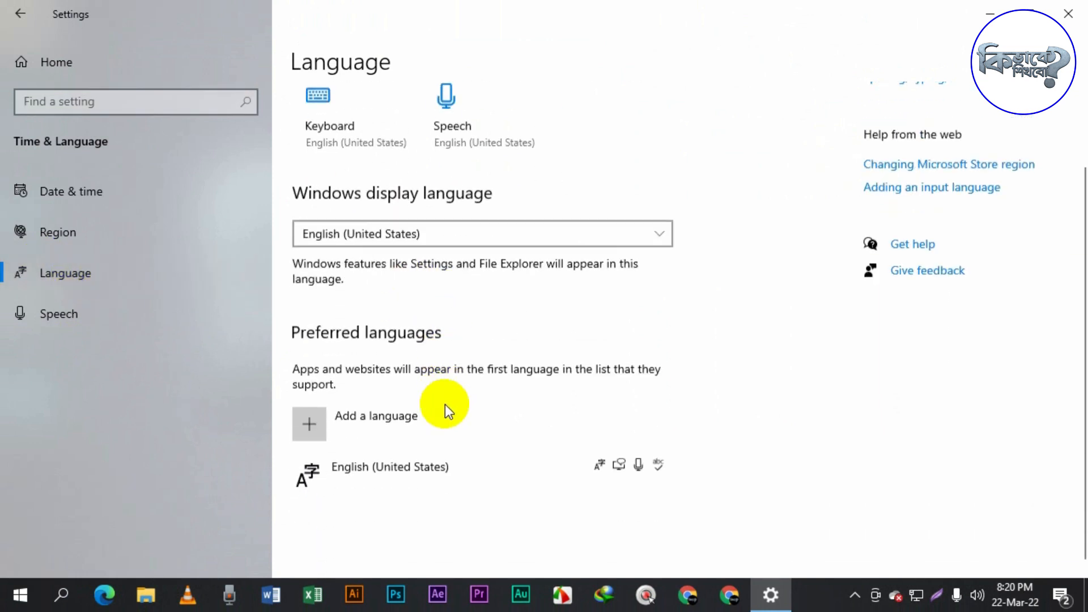
{"action": "scroll", "coordinate": [454, 375], "scroll_direction": "up", "scroll_amount": 2}
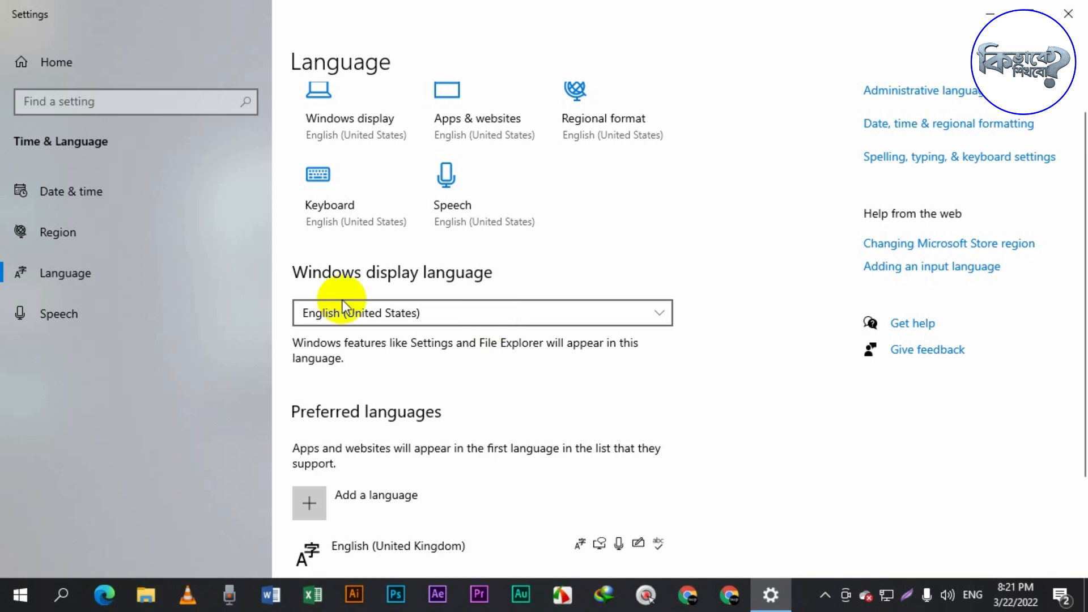
{"action": "scroll", "coordinate": [668, 379], "scroll_direction": "up", "scroll_amount": 1}
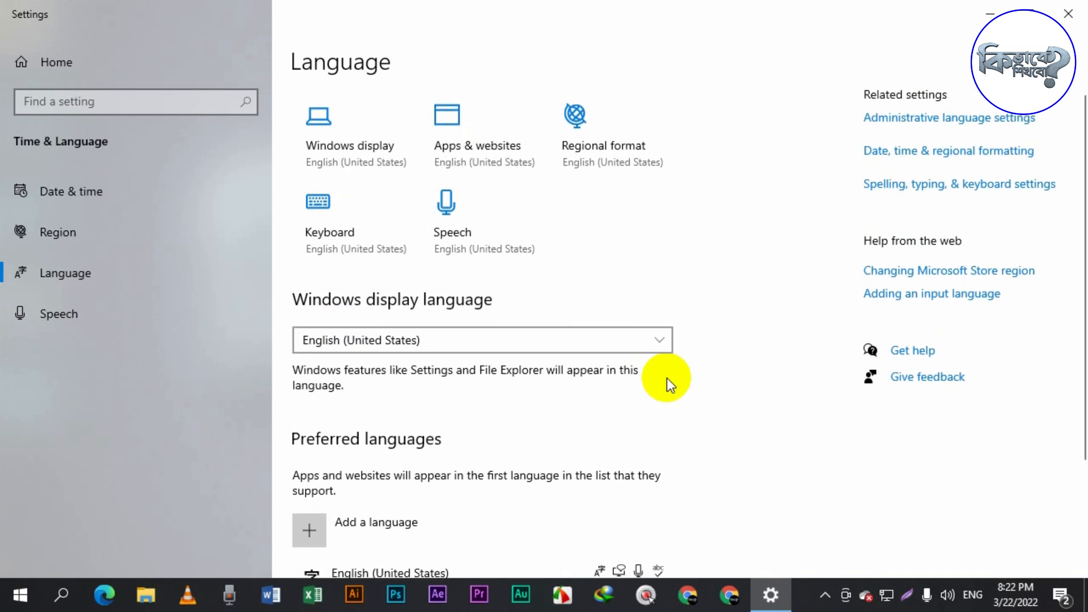
{"action": "scroll", "coordinate": [674, 379], "scroll_direction": "down", "scroll_amount": 3}
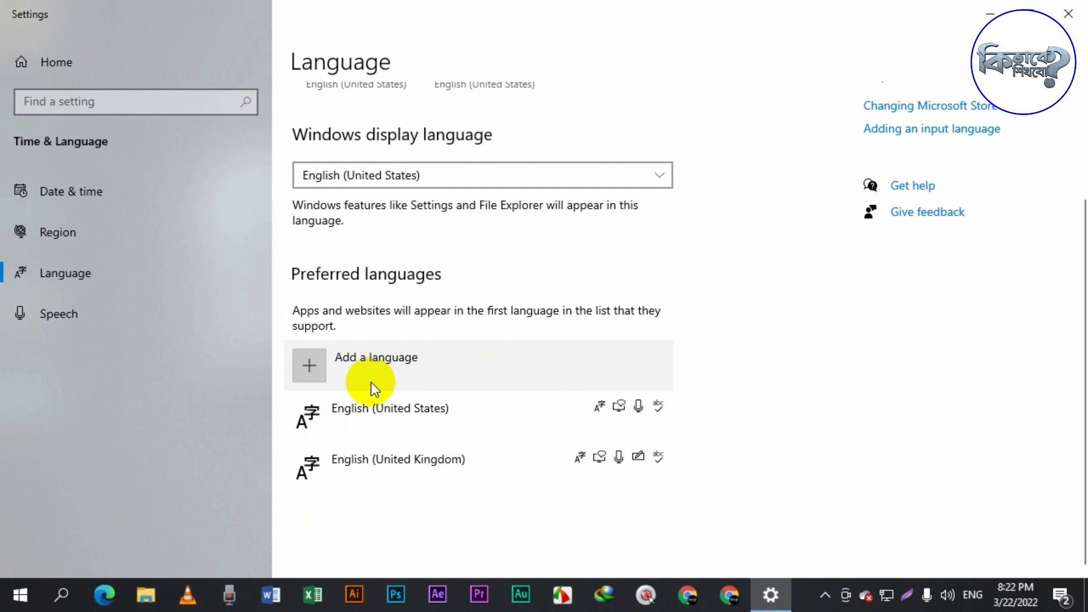
{"action": "left_click", "coordinate": [322, 378]}
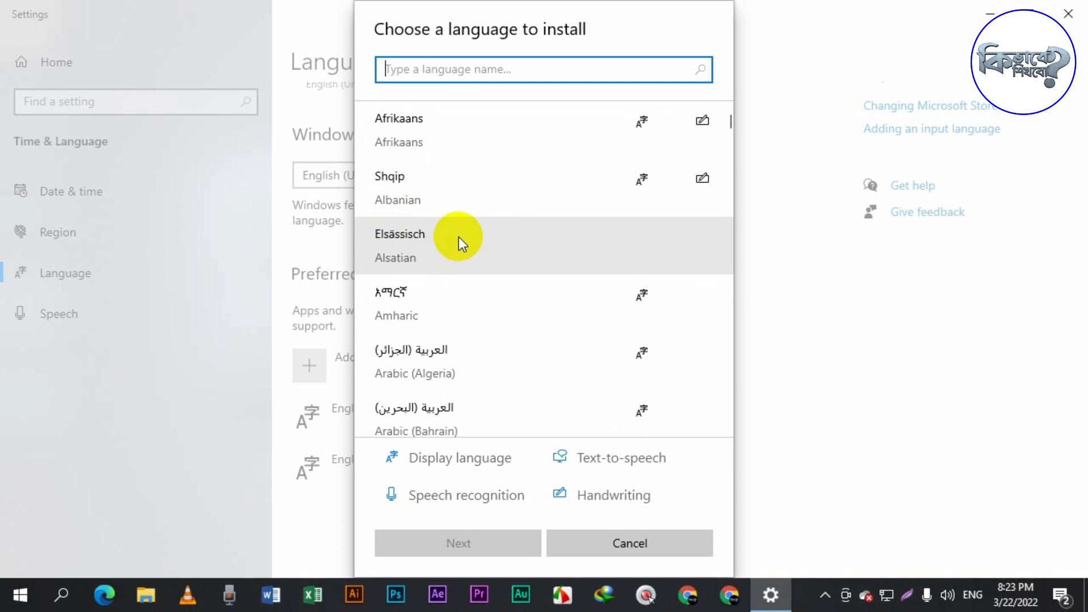
- Choose Arabic (Saudi Arabia) and install it with the language pack and text-to-speech, without making it the Windows display language
{"action": "scroll", "coordinate": [463, 225], "scroll_direction": "down", "scroll_amount": 4}
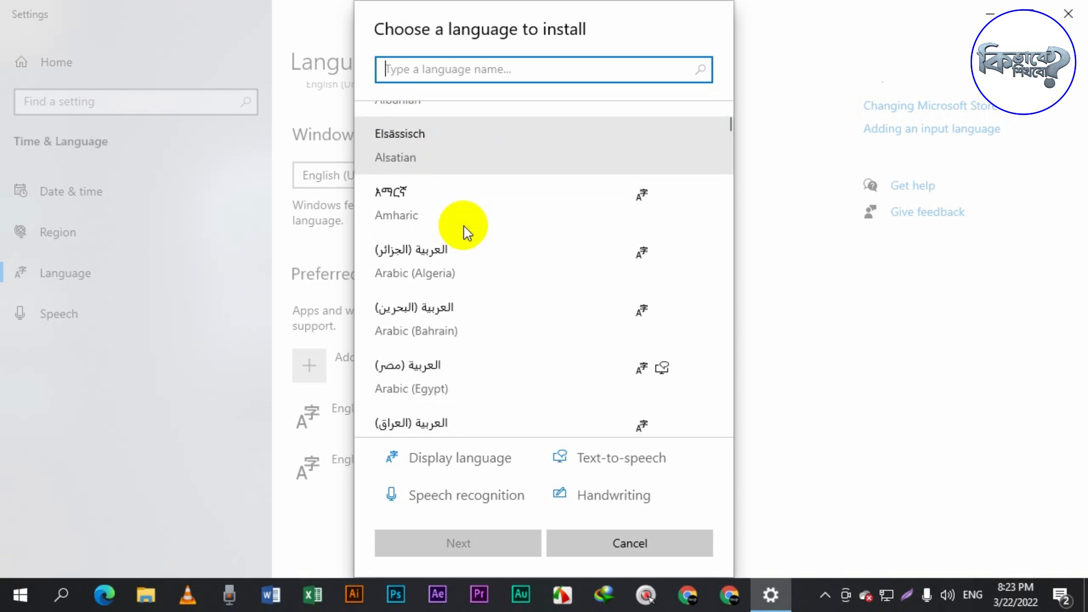
{"action": "scroll", "coordinate": [477, 301], "scroll_direction": "down", "scroll_amount": 4}
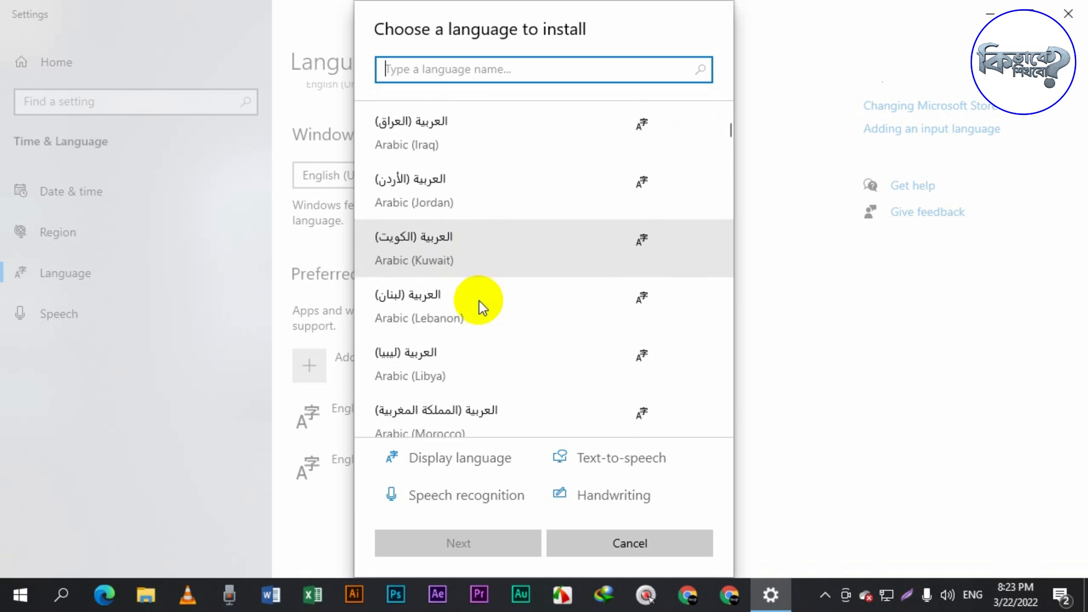
{"action": "scroll", "coordinate": [495, 332], "scroll_direction": "down", "scroll_amount": 3}
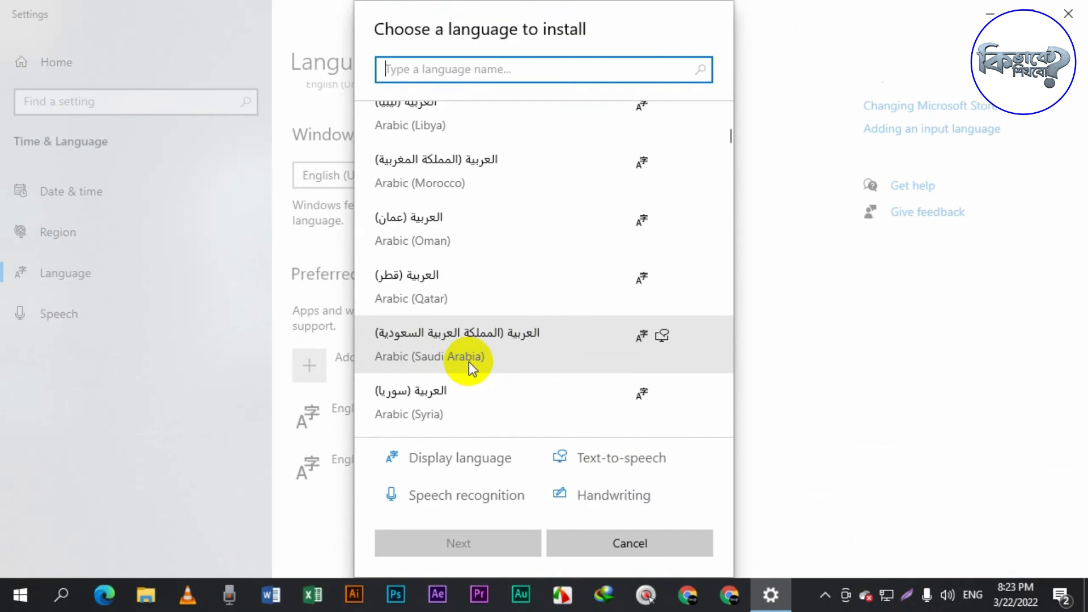
{"action": "left_click", "coordinate": [471, 362]}
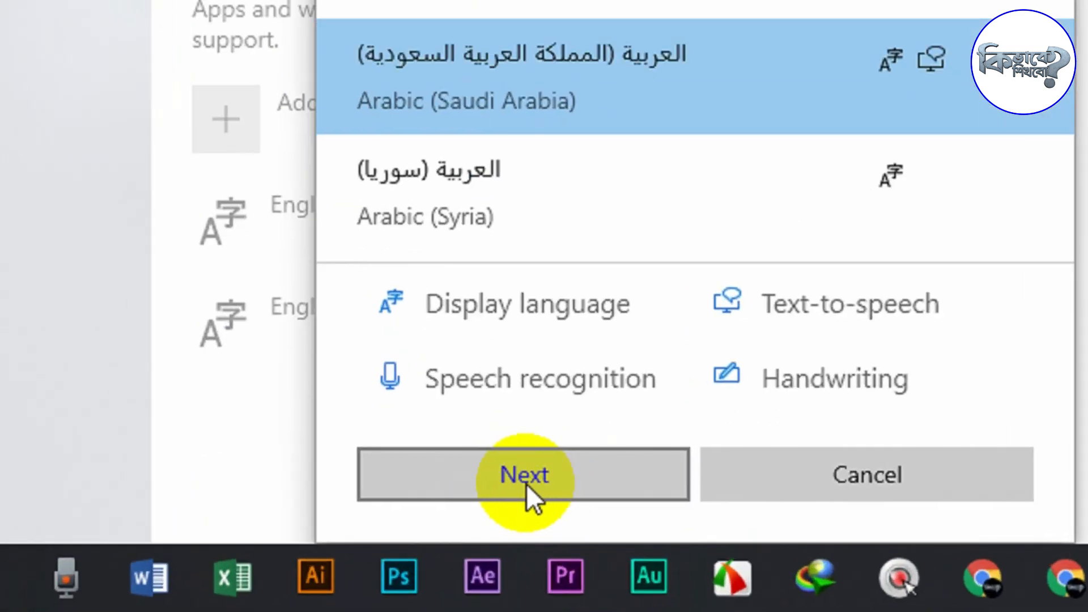
{"action": "left_click", "coordinate": [487, 523]}
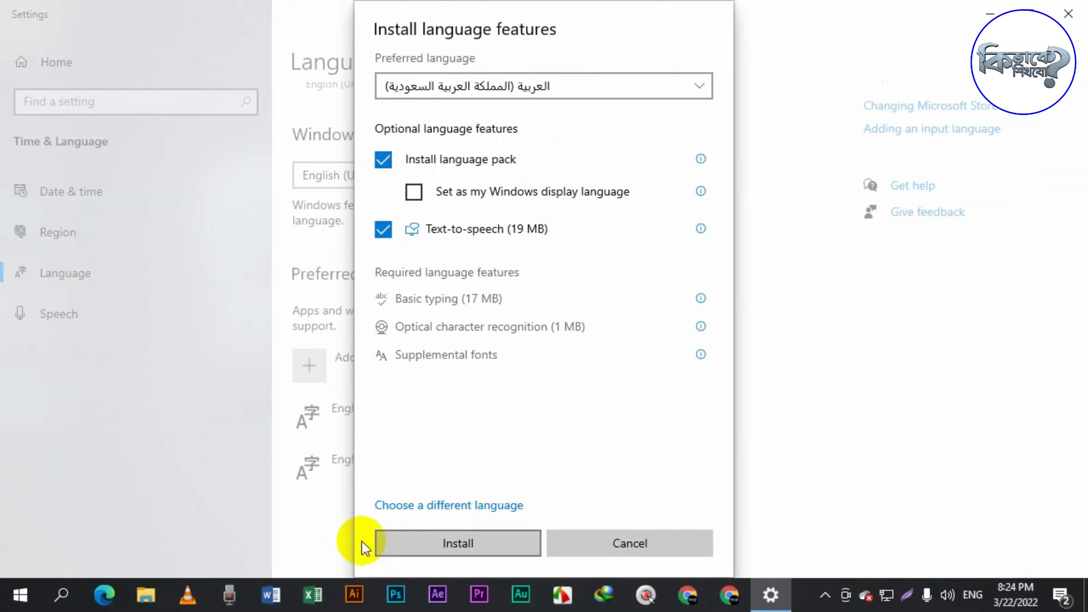
{"action": "left_click", "coordinate": [459, 543]}
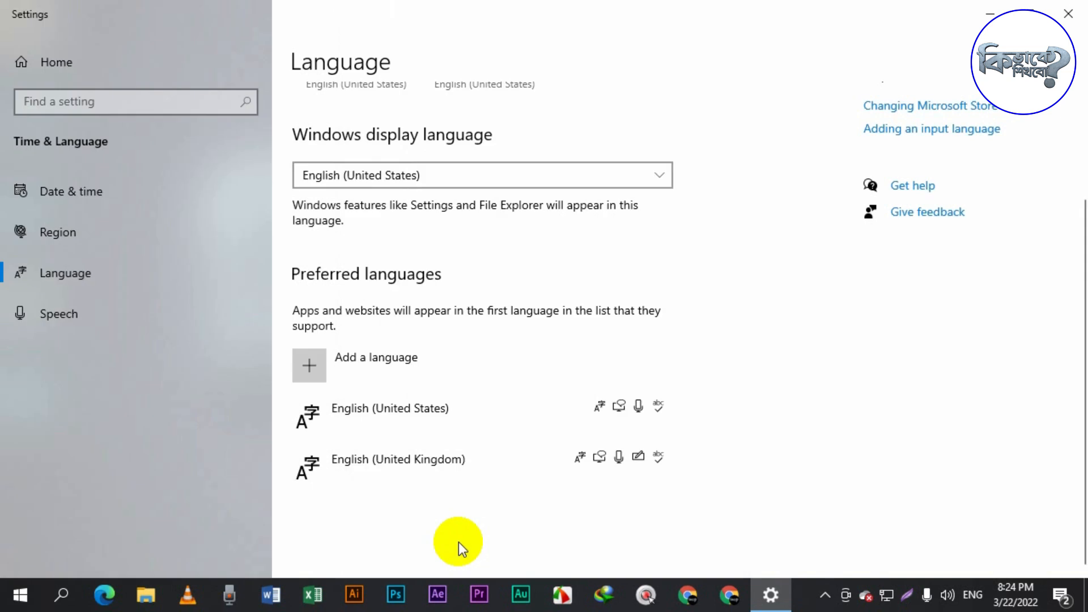
{"action": "scroll", "coordinate": [495, 379], "scroll_direction": "down", "scroll_amount": 2}
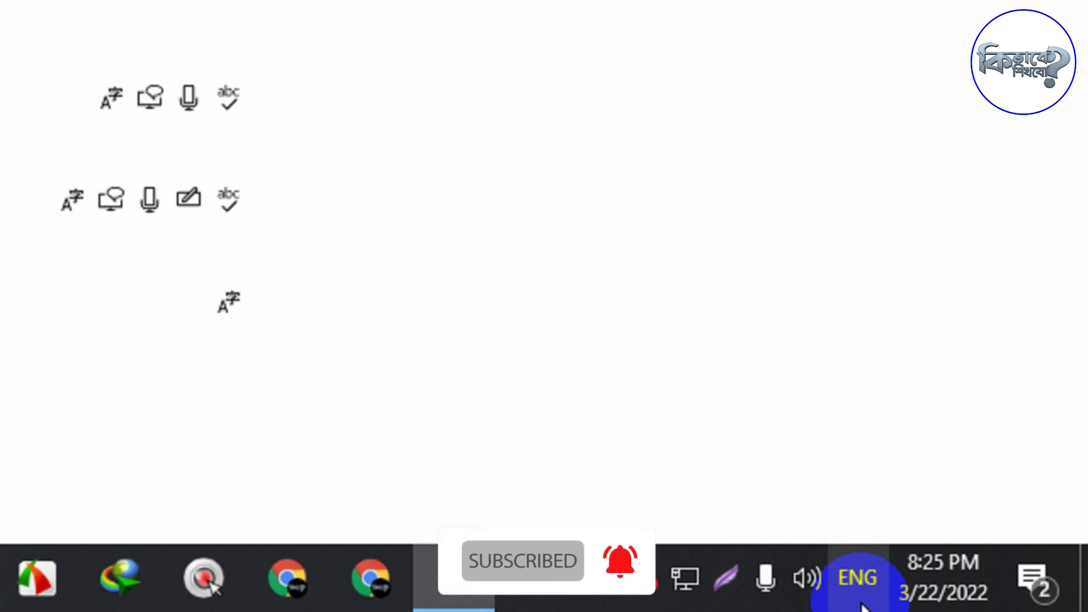
- Check the installed input languages and look through the Arabic letter key table in the Word document
{"action": "mouse_move", "coordinate": [862, 568]}
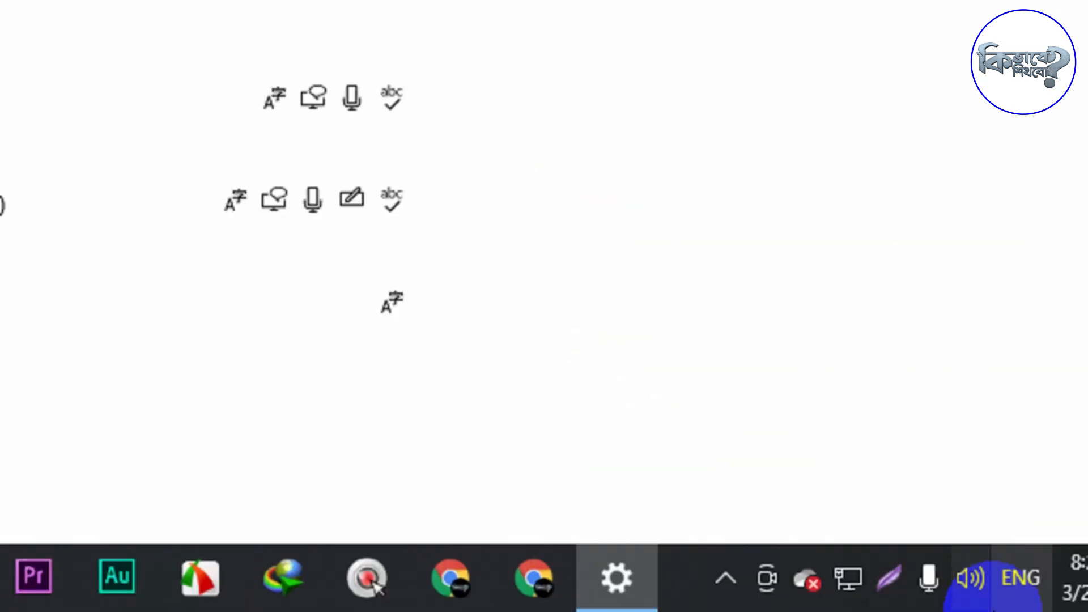
{"action": "left_click", "coordinate": [849, 579]}
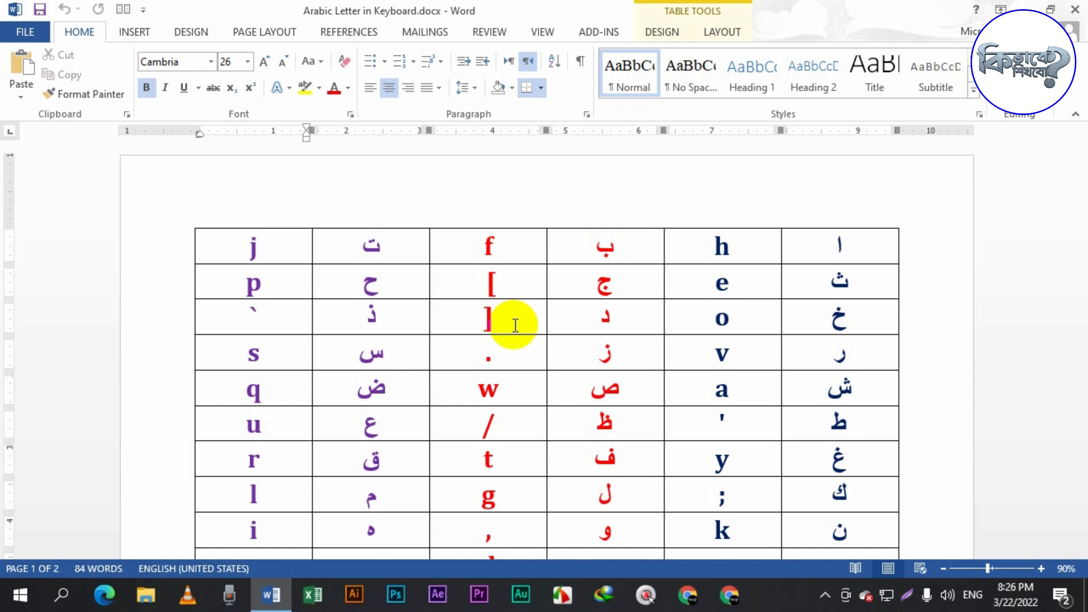
{"action": "scroll", "coordinate": [527, 317], "scroll_direction": "down", "scroll_amount": 3}
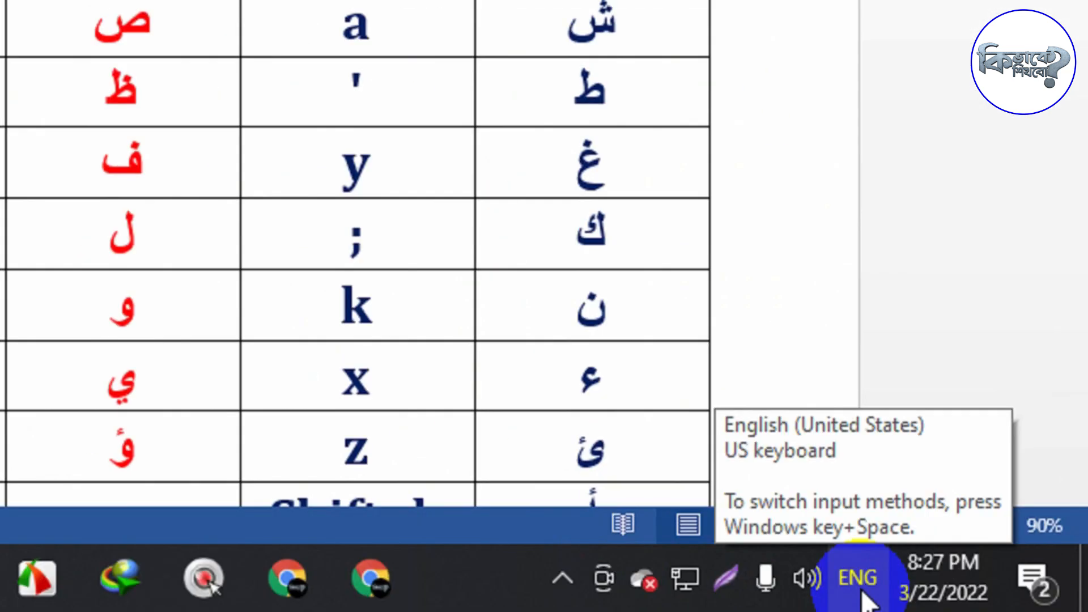
- Switch input to Arabic (Saudi Arabia), back to English (United States), and again to the Arabic (101) keyboard
{"action": "left_click", "coordinate": [855, 583]}
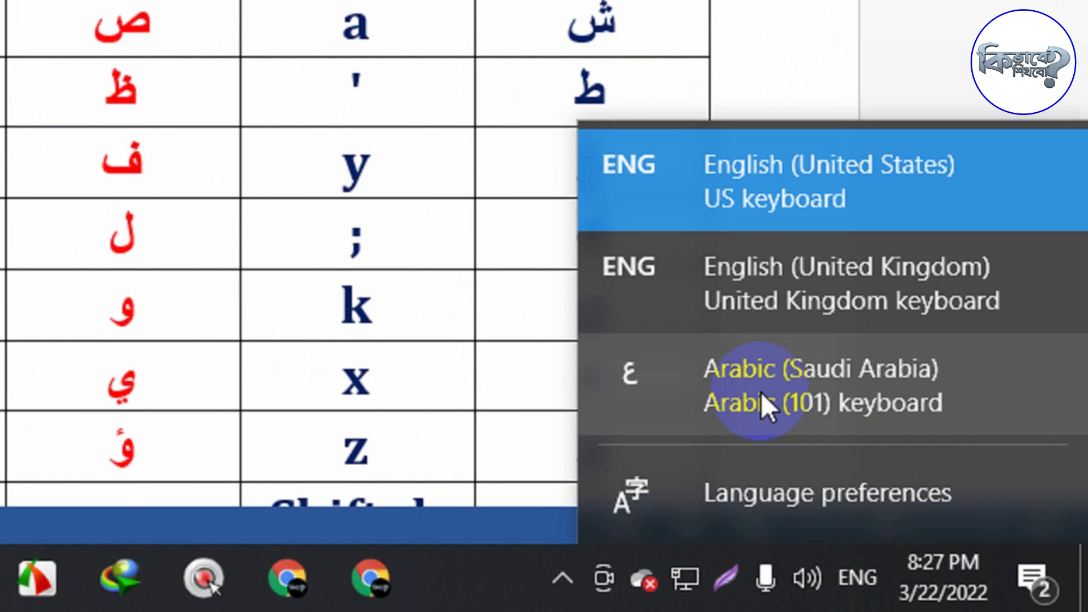
{"action": "left_click", "coordinate": [760, 392]}
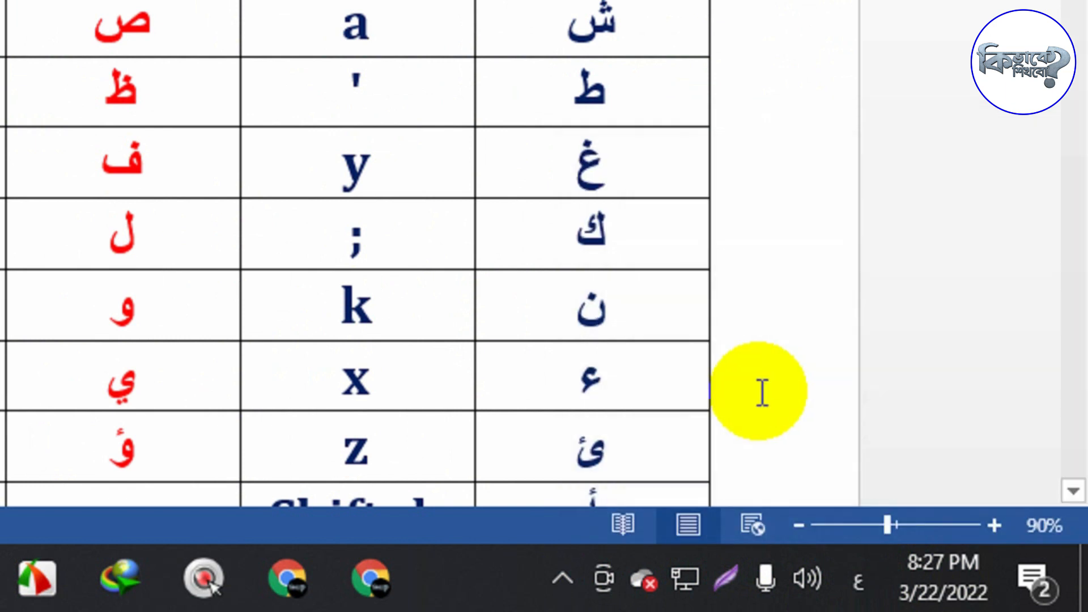
{"action": "left_click", "coordinate": [857, 591]}
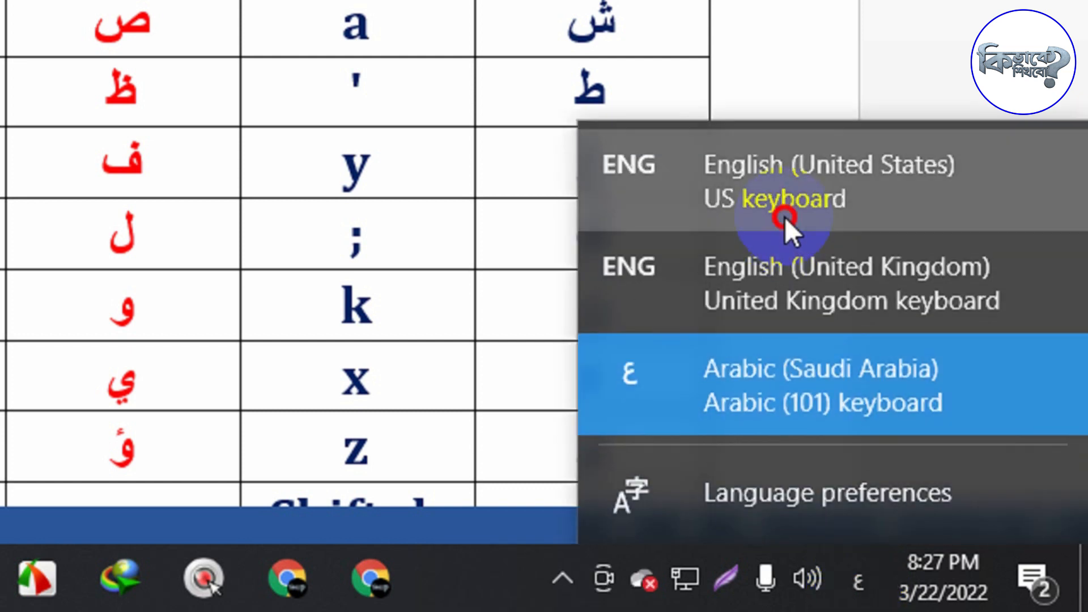
{"action": "left_click", "coordinate": [785, 216]}
{"action": "left_click", "coordinate": [859, 589]}
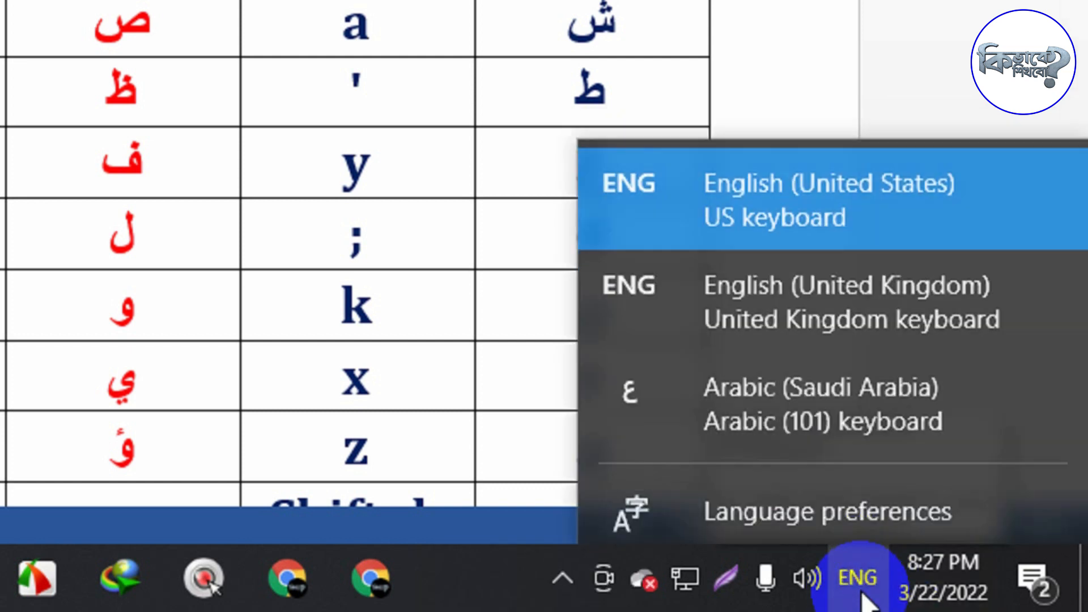
{"action": "left_click", "coordinate": [749, 382]}
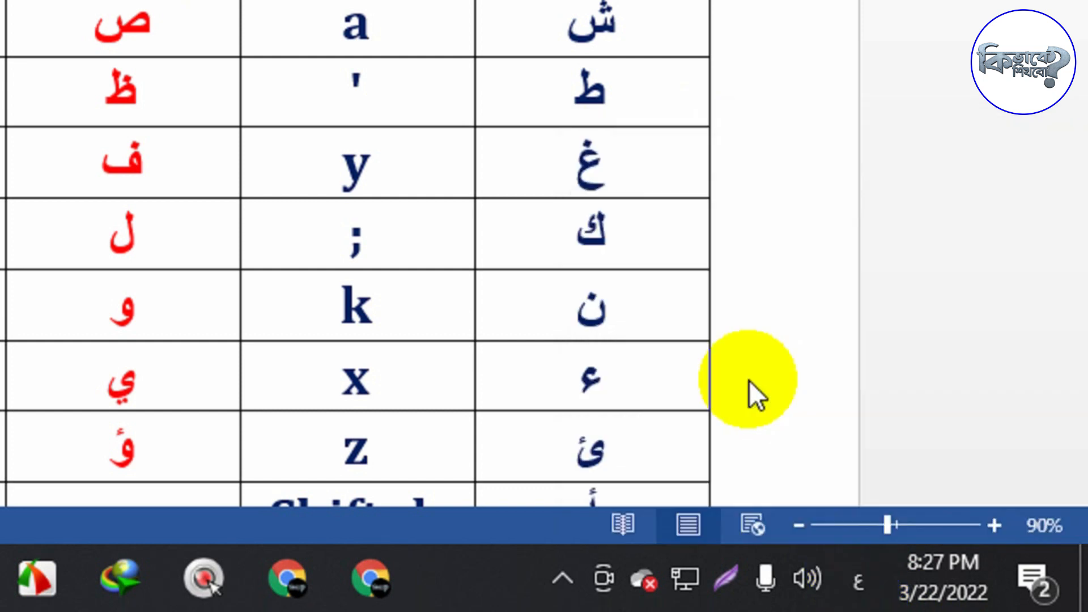
{"action": "left_click", "coordinate": [844, 587]}
{"action": "left_click", "coordinate": [845, 493]}
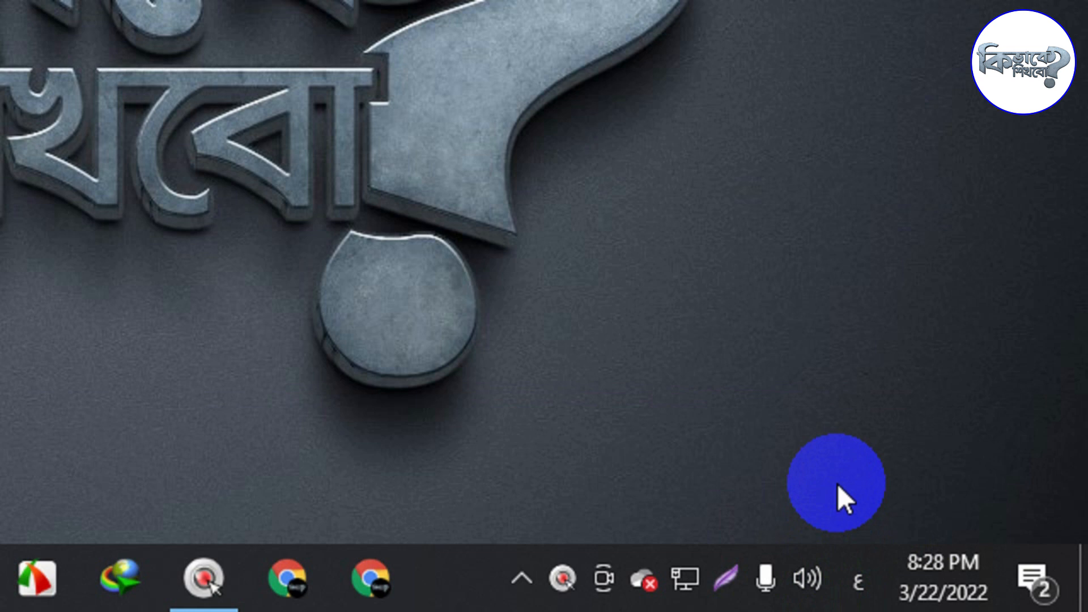
{"action": "left_click", "coordinate": [856, 580]}
{"action": "left_click", "coordinate": [830, 428]}
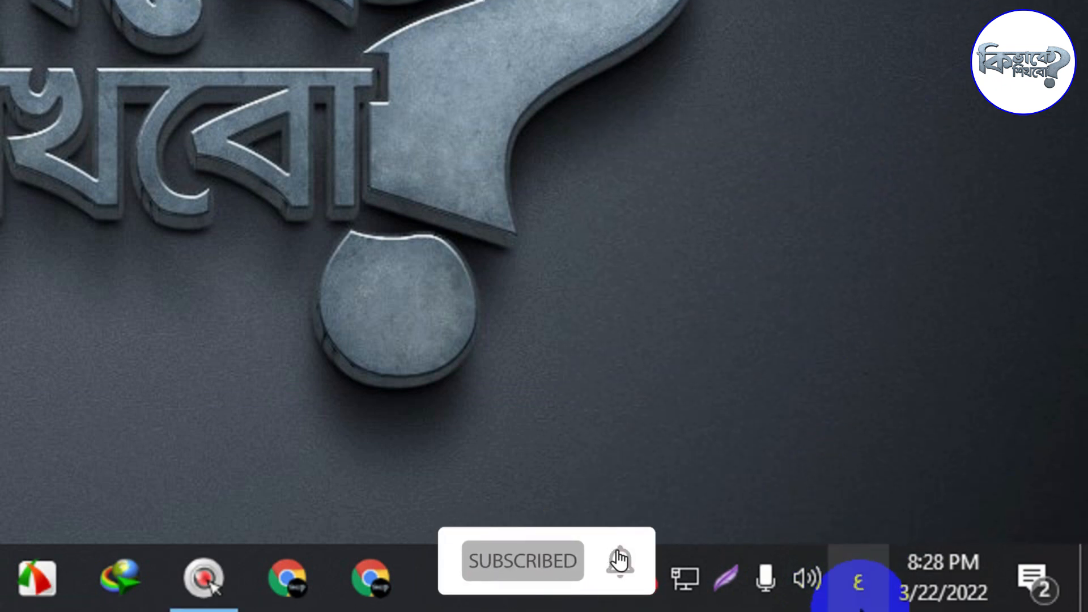
{"action": "left_click", "coordinate": [862, 589]}
{"action": "left_click", "coordinate": [544, 447]}
{"action": "key", "text": "F5"}
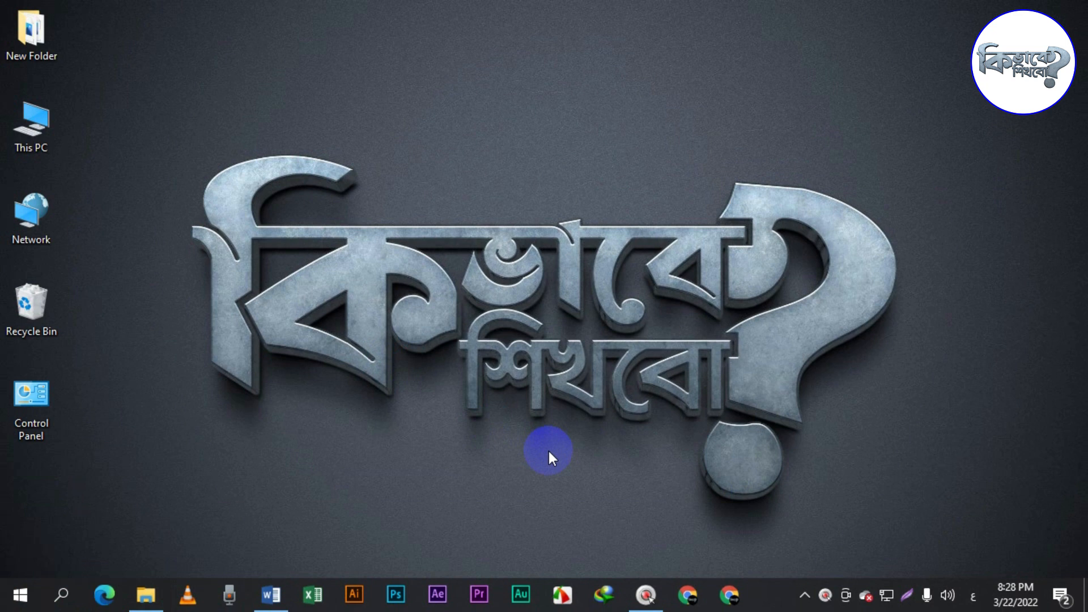
- Cycle repeatedly through the installed input methods, ending on Arabic (Saudi Arabia) with the Arabic (101) keyboard
{"action": "key", "text": "super"}
{"action": "key", "text": "super+space"}
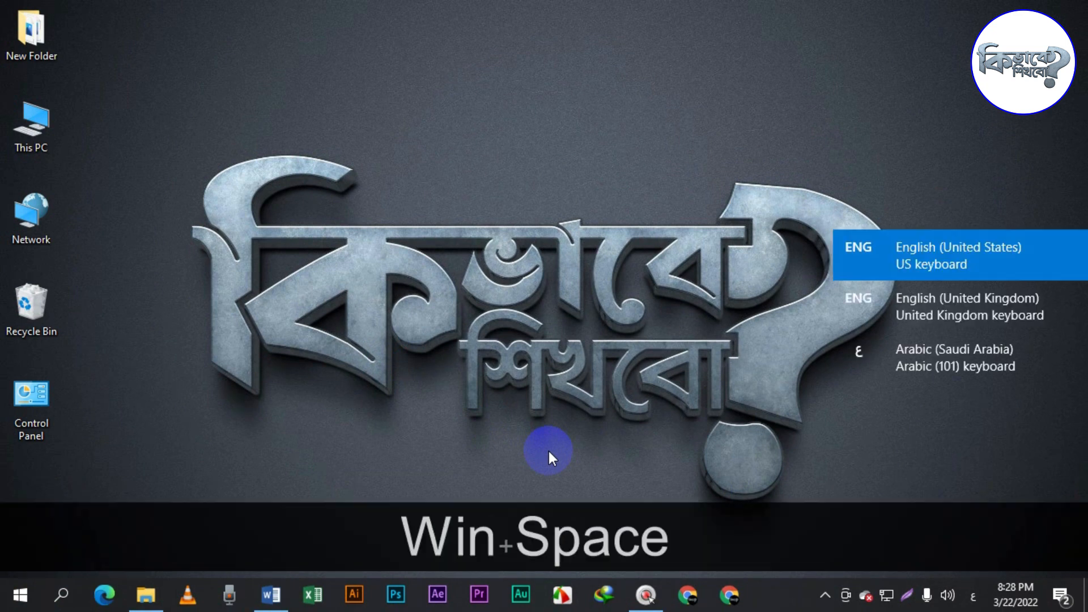
{"action": "key", "text": "super+space"}
{"action": "key", "text": "super+space"}
{"action": "key", "text": "super+space"}
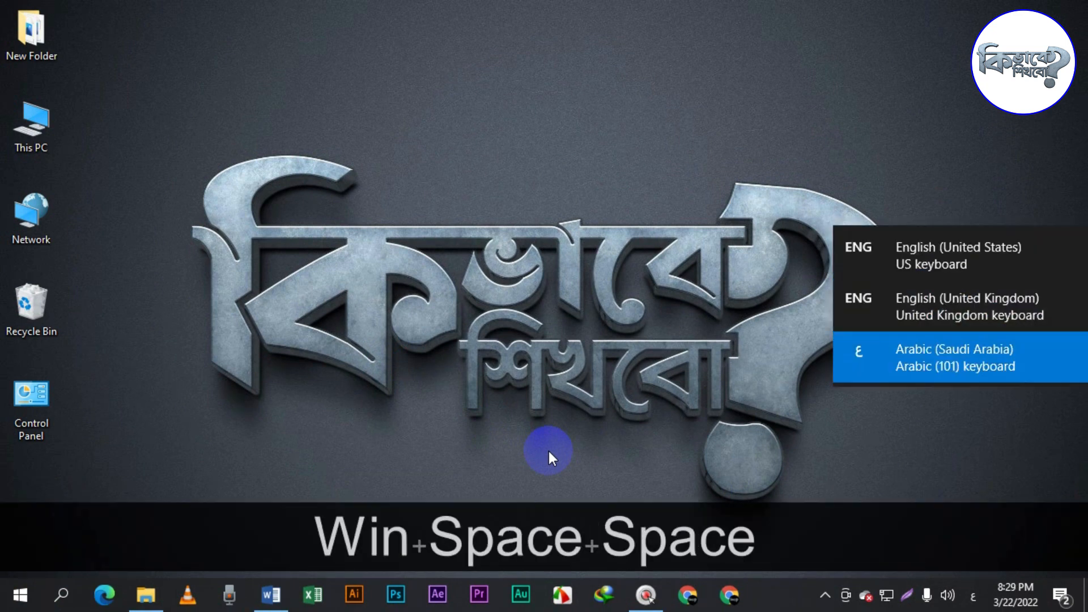
{"action": "key", "text": "super+space"}
{"action": "key", "text": "super+space"}
{"action": "key", "text": "super+space"}
{"action": "key", "text": "super+space"}
{"action": "key", "text": "super+space"}
{"action": "key", "text": "super+space"}
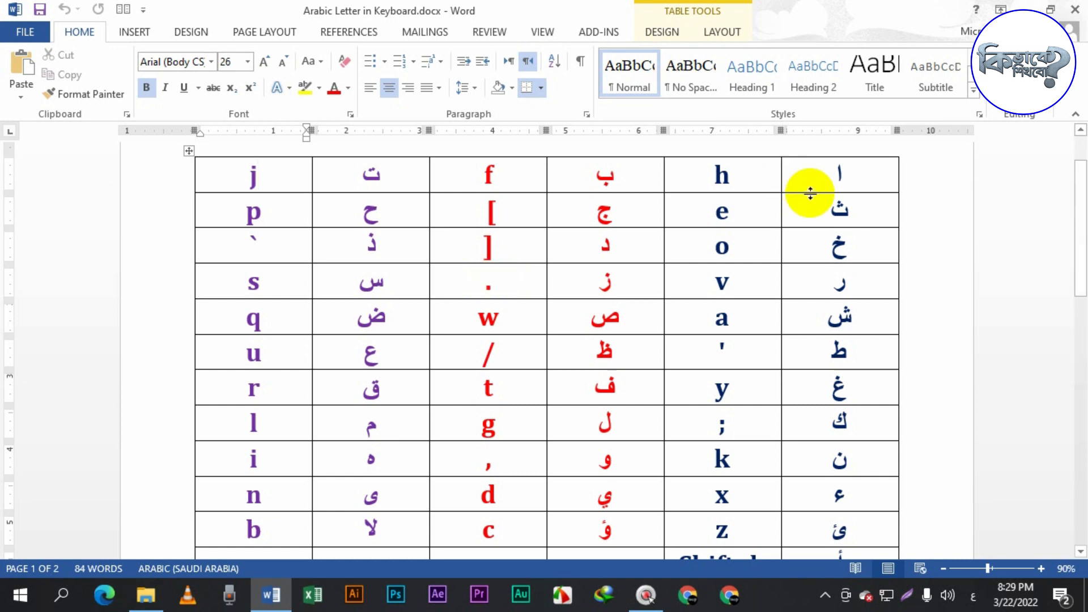
- In the Word document, clear the Arabic letters from the table column beside the h, e, o, v keys
{"action": "left_click_drag", "start_coordinate": [838, 176], "coordinate": [845, 385]}
{"action": "key", "text": "Delete"}
{"action": "scroll", "coordinate": [839, 389], "scroll_direction": "up", "scroll_amount": 5}
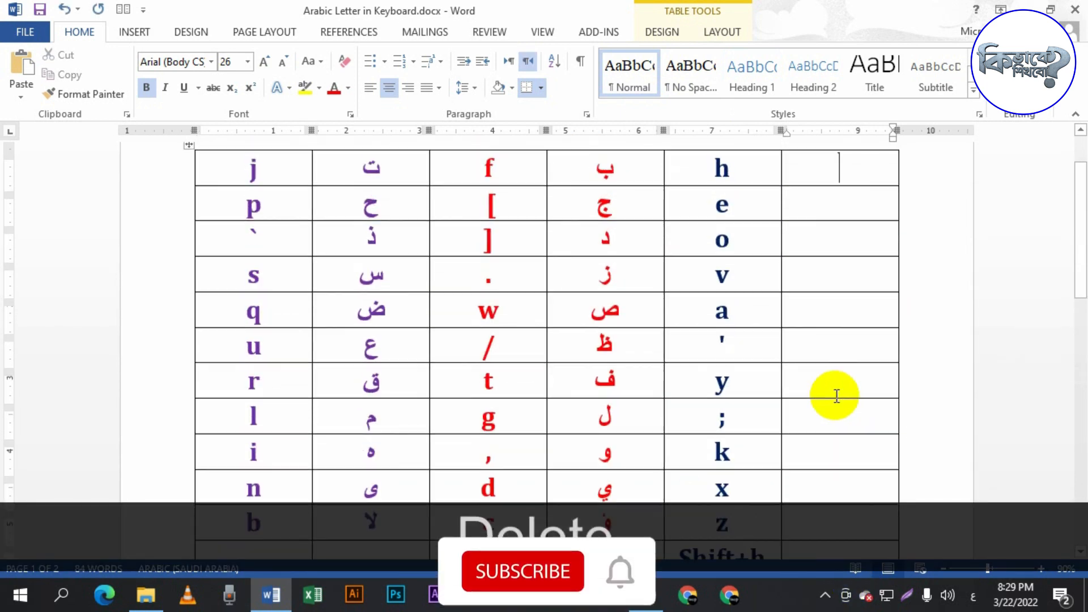
{"action": "scroll", "coordinate": [836, 309], "scroll_direction": "down", "scroll_amount": 3}
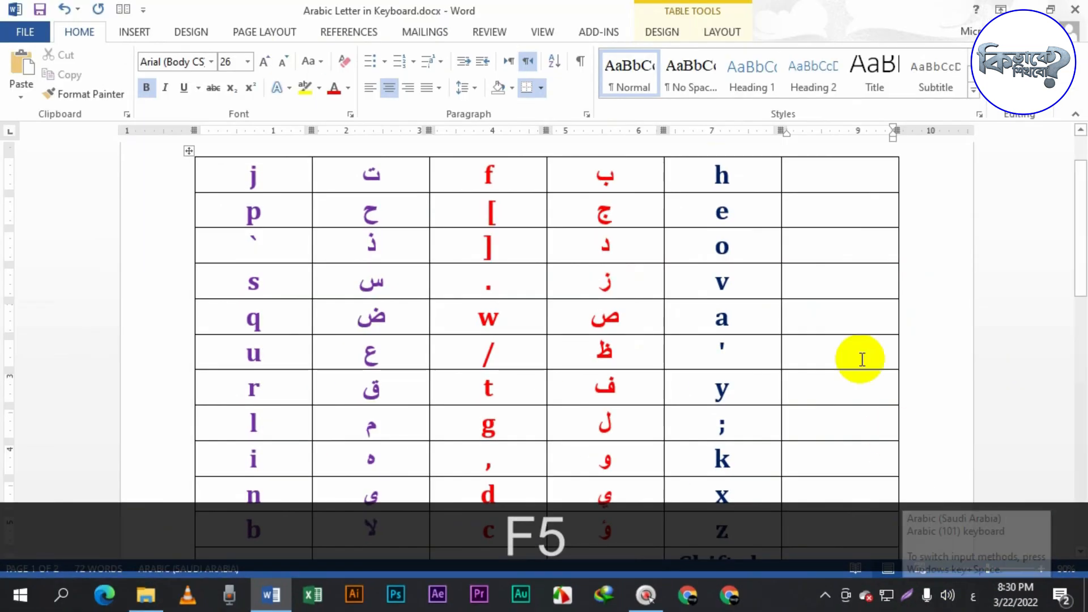
- Show the Bijoy keyboard tool as a top bar, keeping its English mode
{"action": "left_click", "coordinate": [825, 595]}
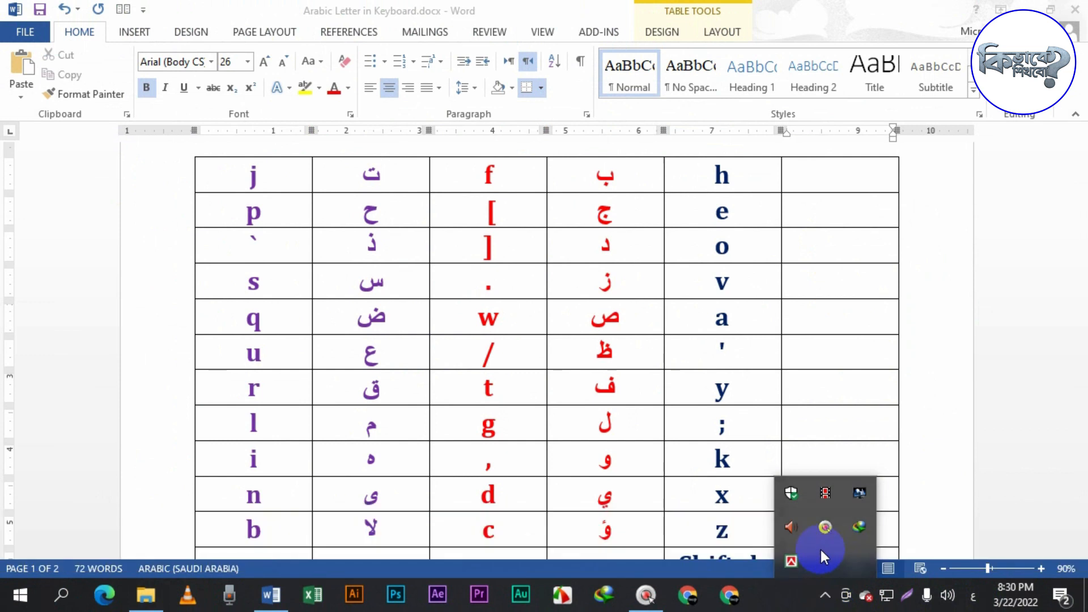
{"action": "right_click", "coordinate": [786, 560]}
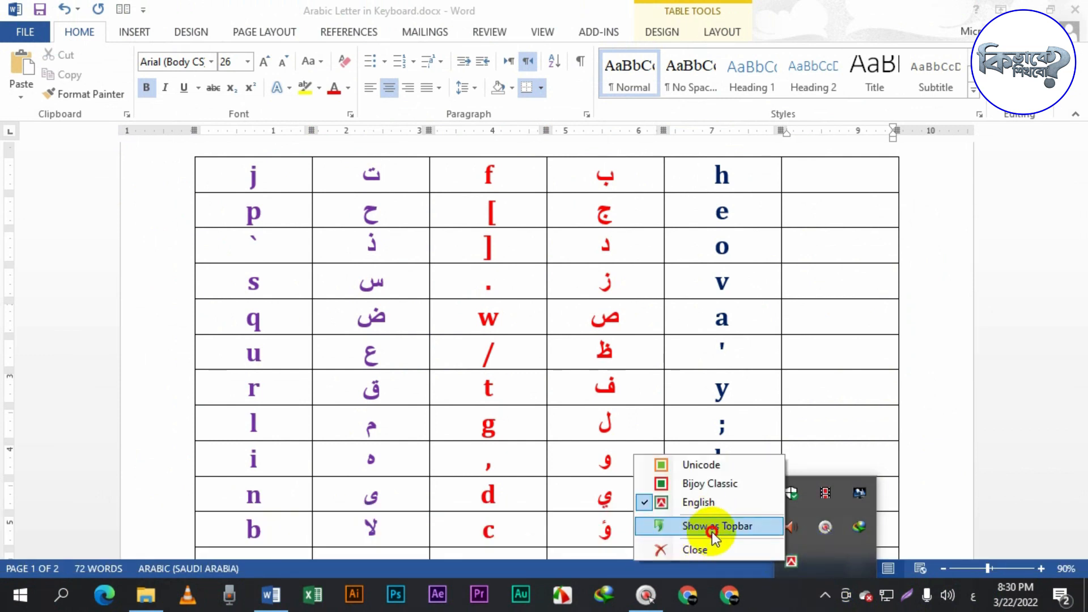
{"action": "left_click", "coordinate": [696, 522]}
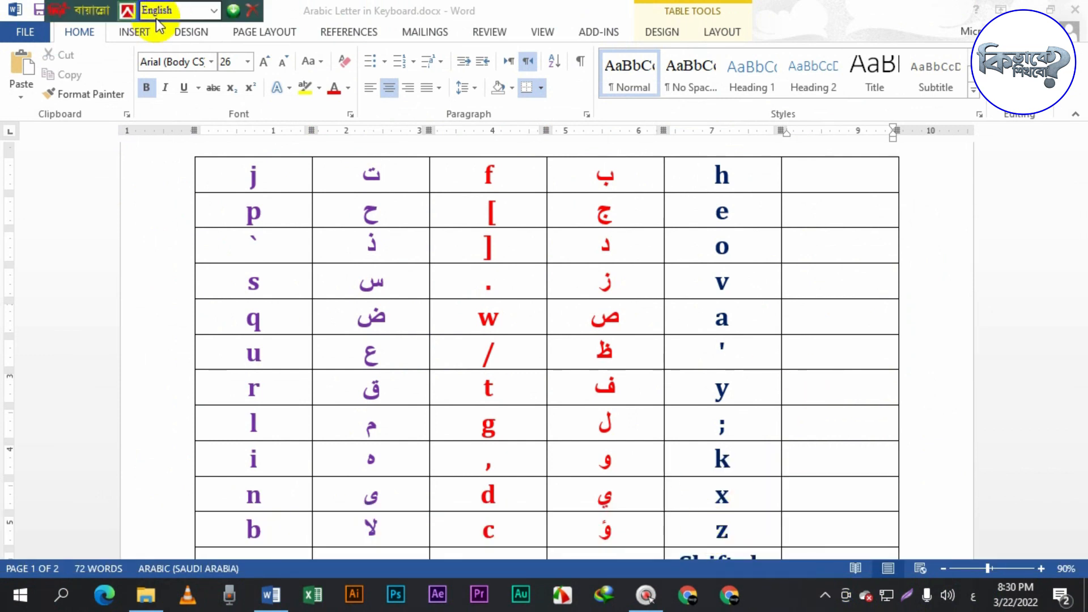
- Enter ا beside h, and clear the Arabic letters from the table columns beside the f and j keys
{"action": "left_click", "coordinate": [833, 170]}
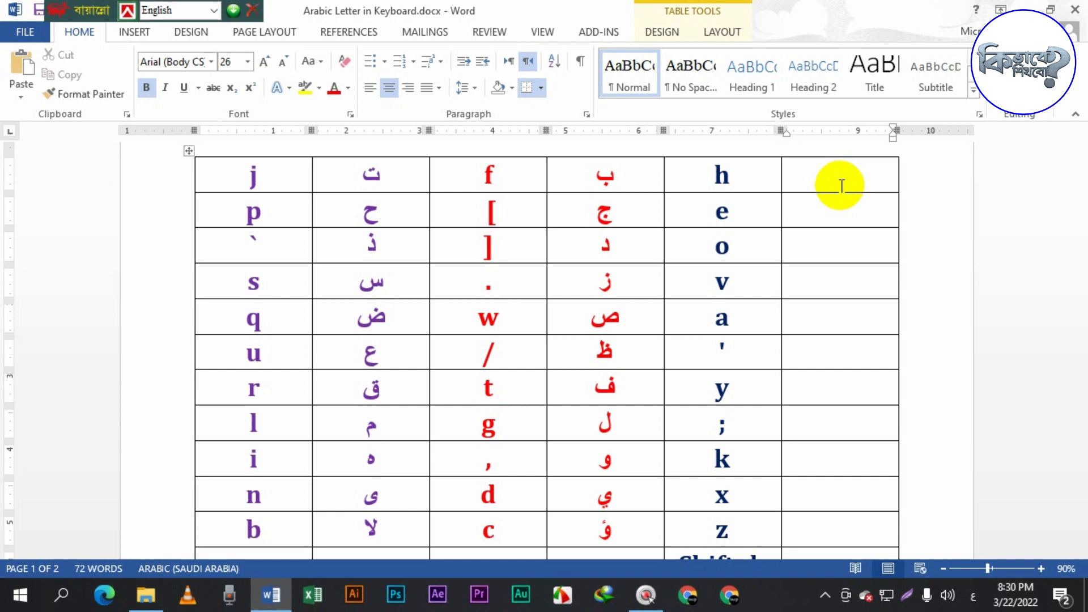
{"action": "type", "text": "ا"}
{"action": "left_click_drag", "start_coordinate": [566, 184], "coordinate": [614, 439]}
{"action": "key", "text": "Delete"}
{"action": "scroll", "coordinate": [308, 249], "scroll_direction": "up", "scroll_amount": 3}
{"action": "left_click_drag", "start_coordinate": [308, 249], "coordinate": [377, 444]}
{"action": "key", "text": "Delete"}
{"action": "scroll", "coordinate": [376, 444], "scroll_direction": "up", "scroll_amount": 3}
- Enter the Arabic letters ب beside f and ت beside j in the first table row
{"action": "left_click", "coordinate": [622, 251]}
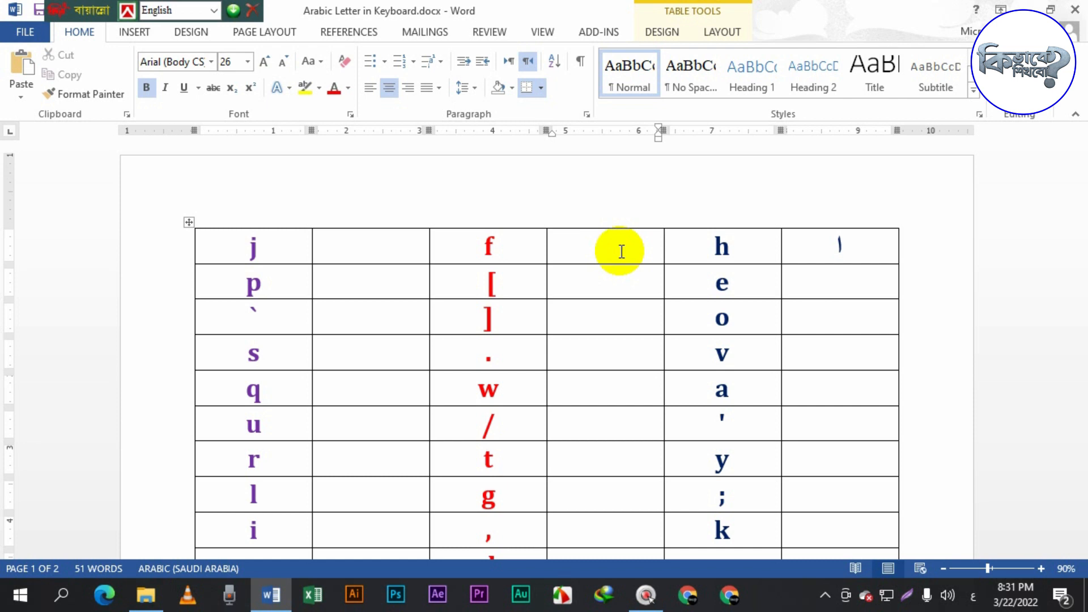
{"action": "type", "text": "ب"}
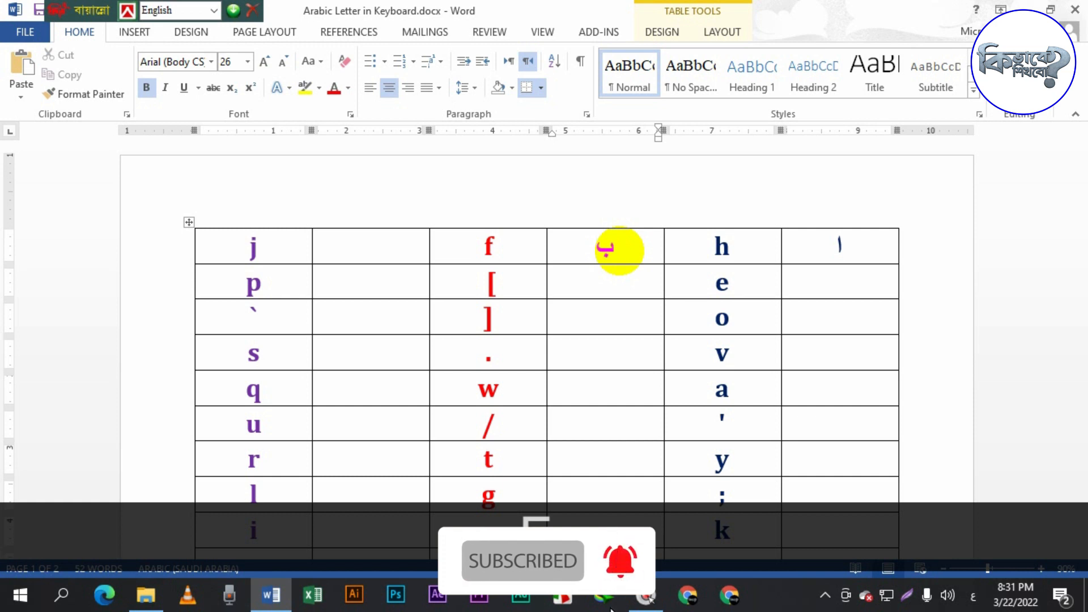
{"action": "left_click", "coordinate": [372, 245]}
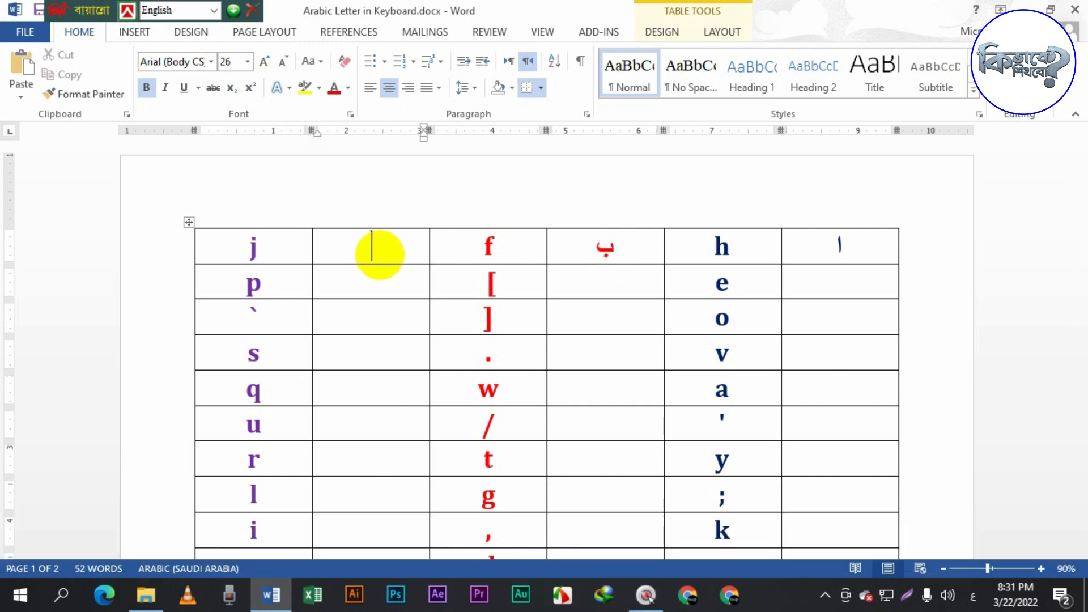
{"action": "type", "text": "ت"}
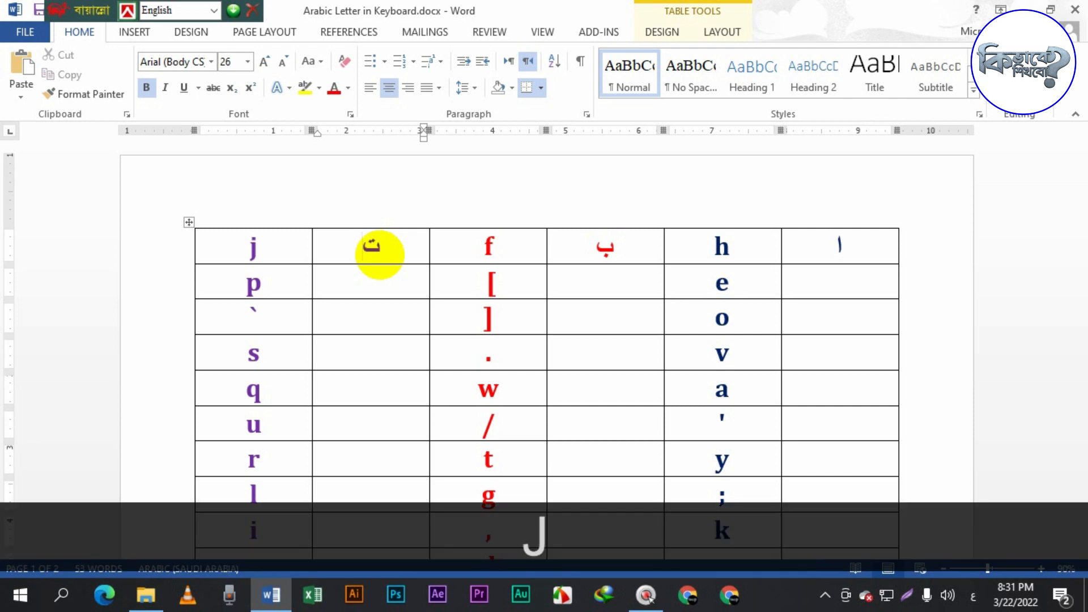
- Fill the second table row with ث beside e, ج beside [ and ح beside p
{"action": "left_click", "coordinate": [837, 285]}
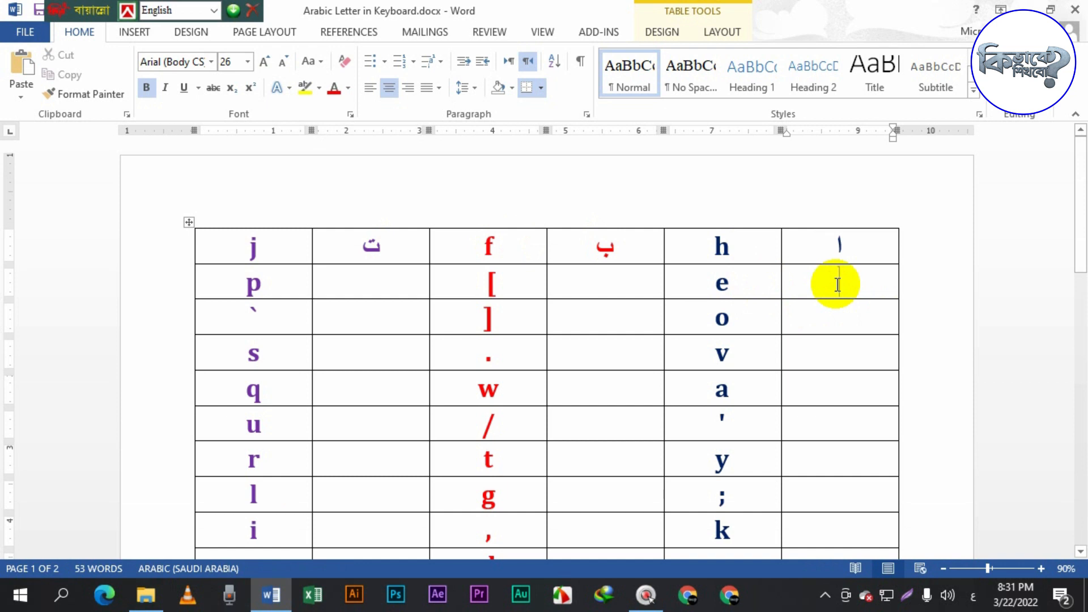
{"action": "type", "text": "ث"}
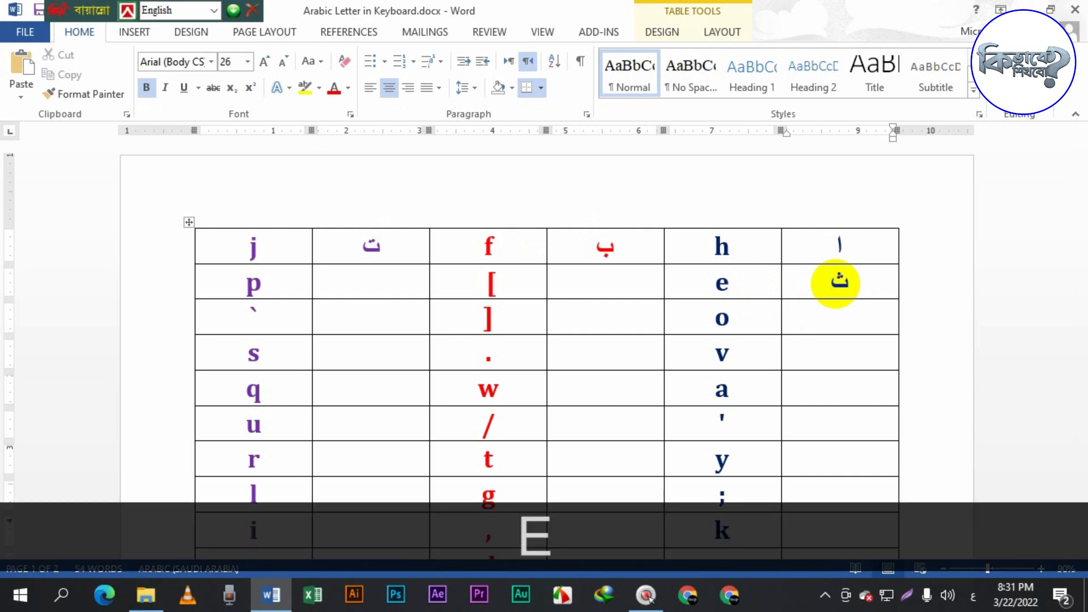
{"action": "left_click", "coordinate": [628, 284]}
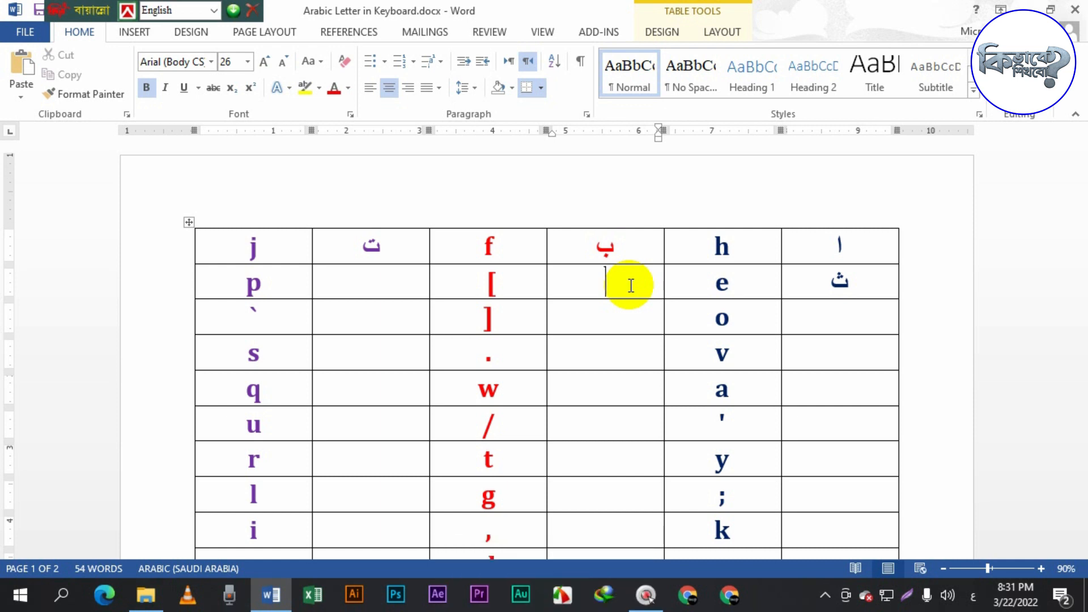
{"action": "type", "text": "ج"}
{"action": "left_click", "coordinate": [397, 284]}
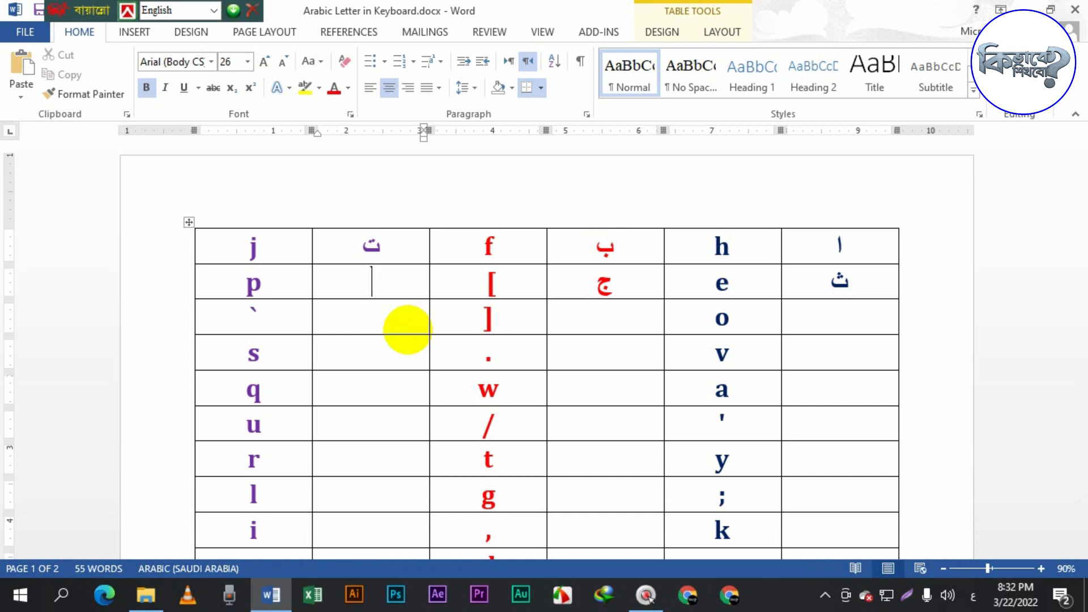
{"action": "type", "text": "ح"}
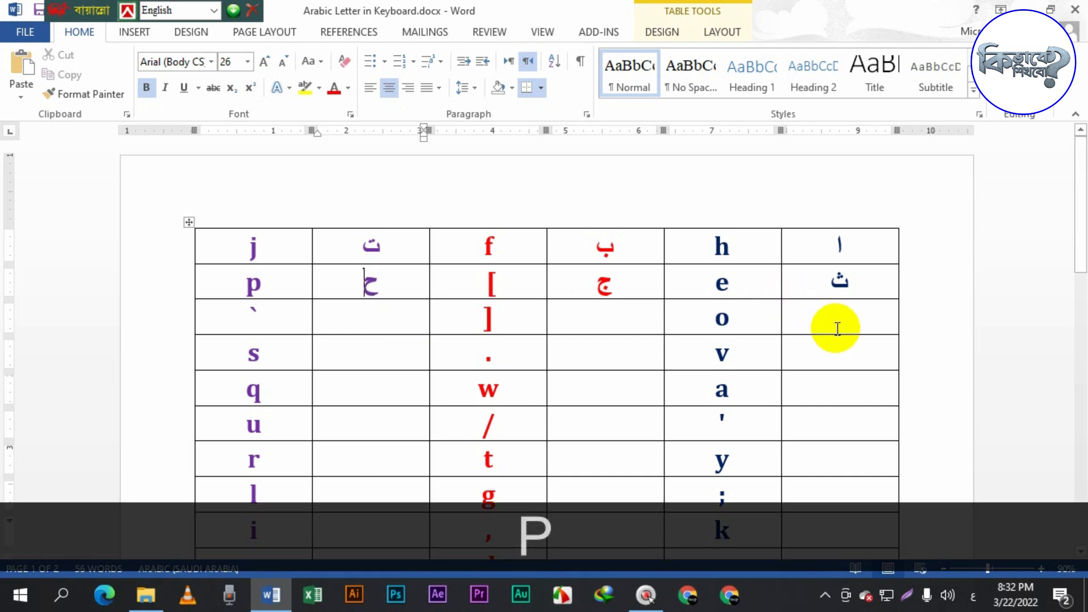
{"action": "left_click", "coordinate": [835, 318]}
{"action": "type", "text": "خ"}
{"action": "left_click", "coordinate": [595, 311]}
{"action": "key", "text": "ctrl+z"}
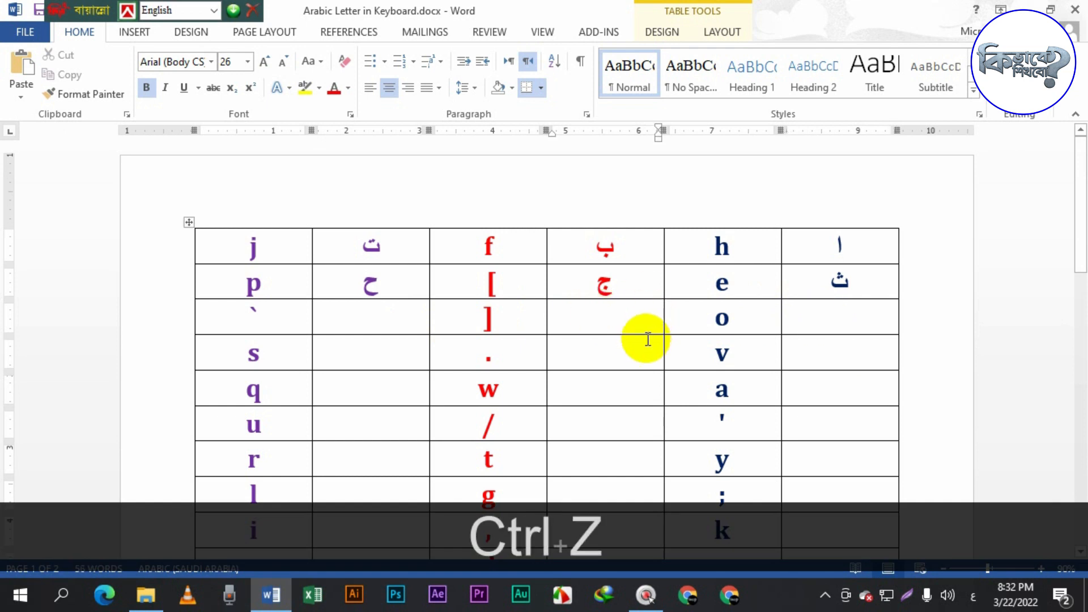
- Fill the third table row with د beside ], ذ beside the backtick key and خ beside o
{"action": "type", "text": "د"}
{"action": "left_click", "coordinate": [377, 322]}
{"action": "type", "text": "ذ"}
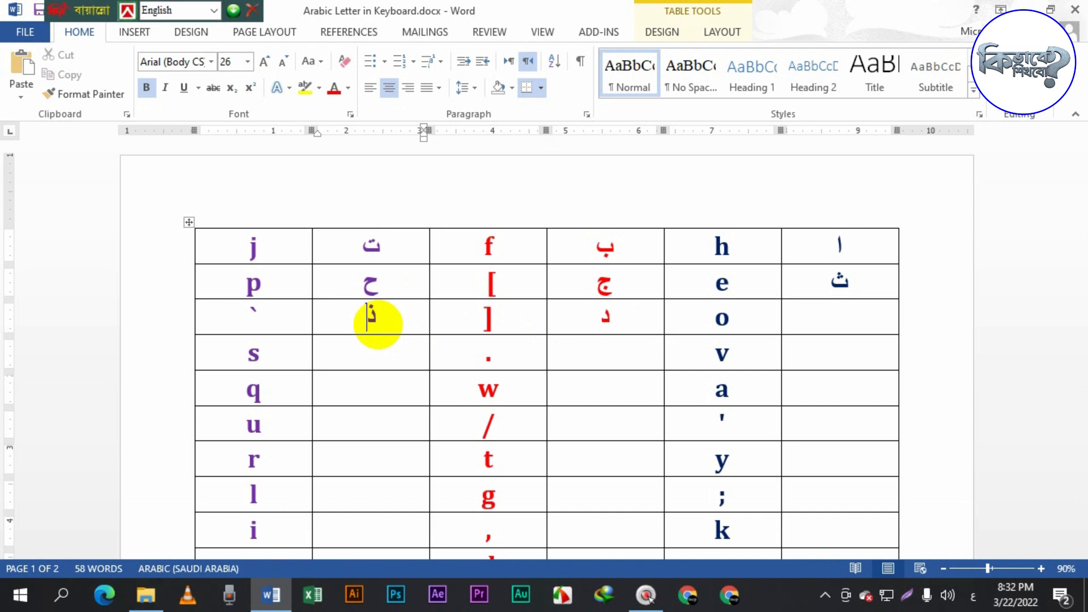
{"action": "left_click", "coordinate": [855, 304]}
{"action": "type", "text": "خ"}
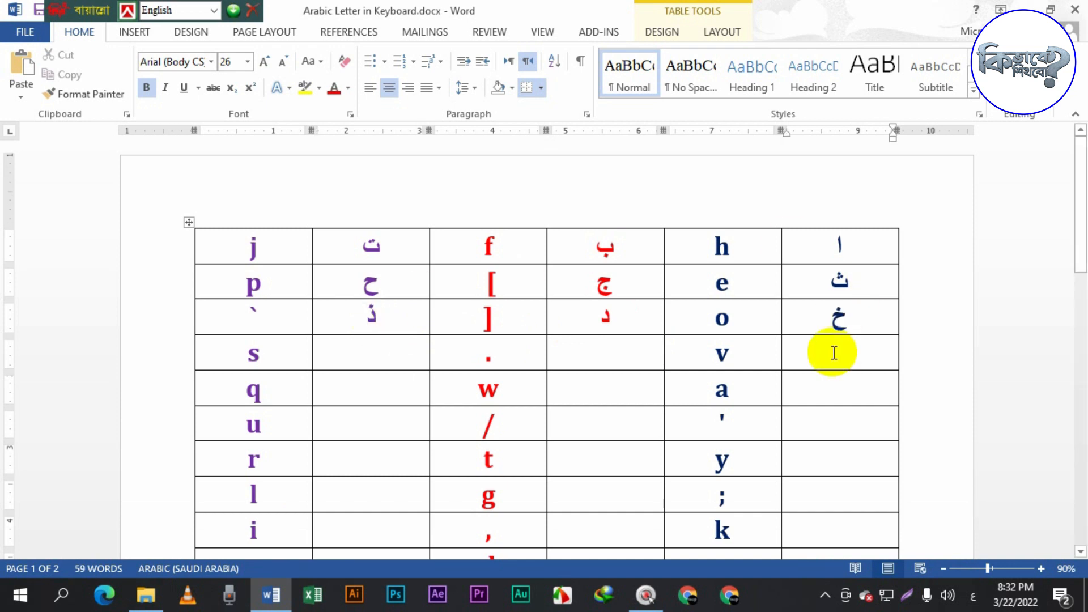
- Fill the fourth table row with ر beside v, ز beside the period key and س beside s
{"action": "scroll", "coordinate": [800, 354], "scroll_direction": "down", "scroll_amount": 2}
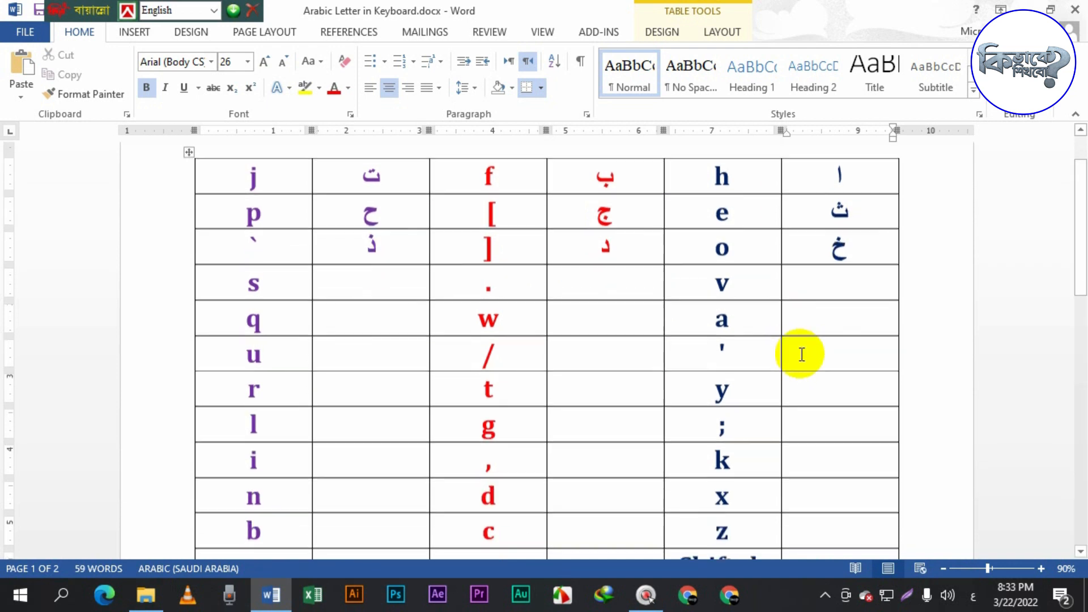
{"action": "type", "text": "ر"}
{"action": "left_click", "coordinate": [605, 280]}
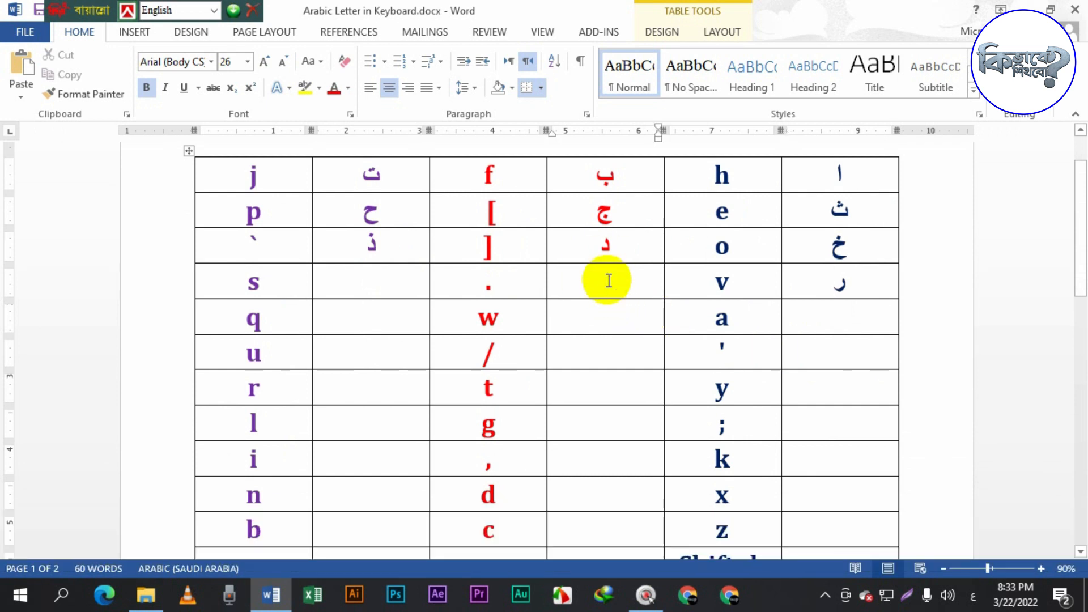
{"action": "type", "text": "ز"}
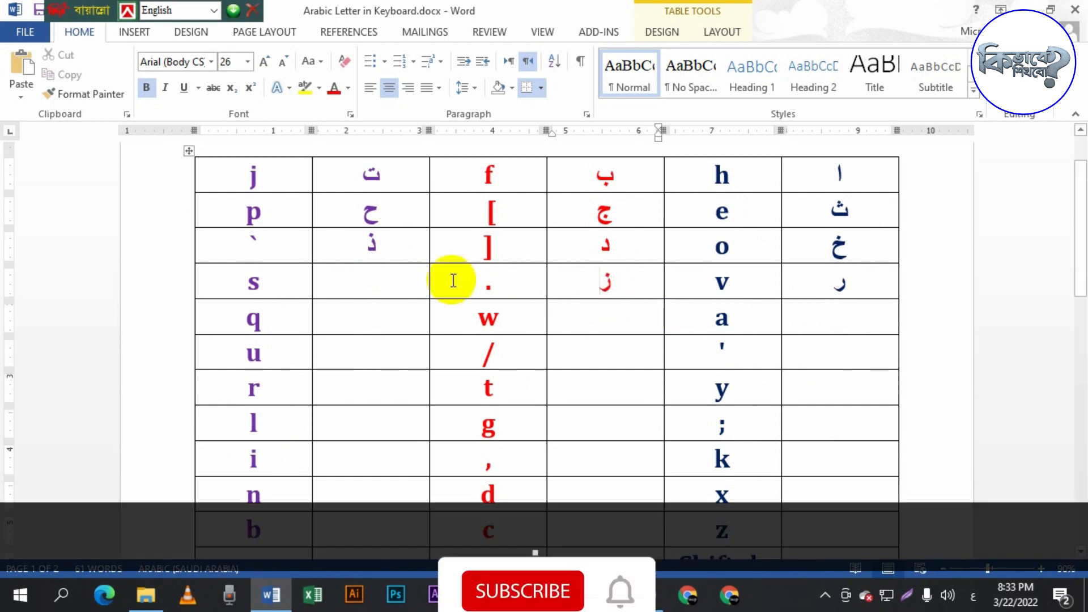
{"action": "left_click", "coordinate": [376, 274]}
{"action": "type", "text": "س"}
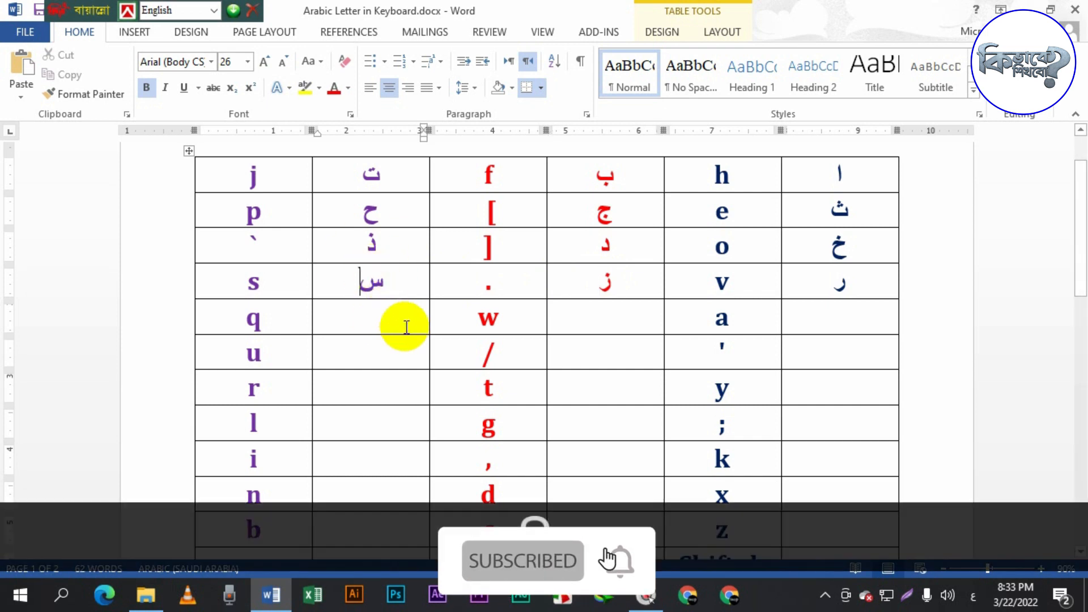
- Fill the fifth table row with ش beside a, ص beside w and ض beside q
{"action": "left_click", "coordinate": [811, 318]}
{"action": "type", "text": "ش"}
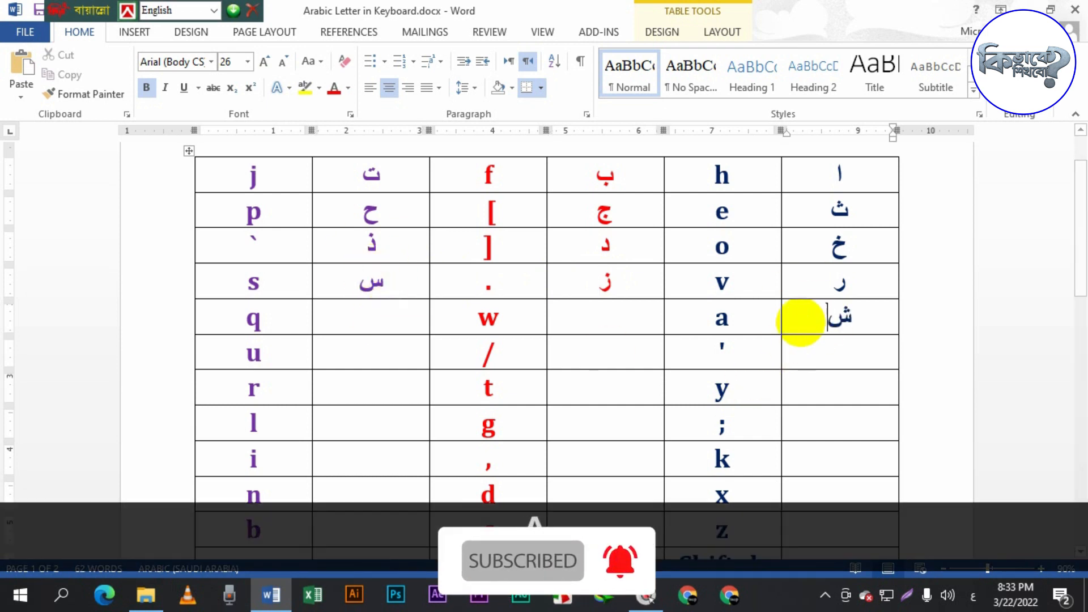
{"action": "left_click", "coordinate": [633, 325]}
{"action": "type", "text": "ص"}
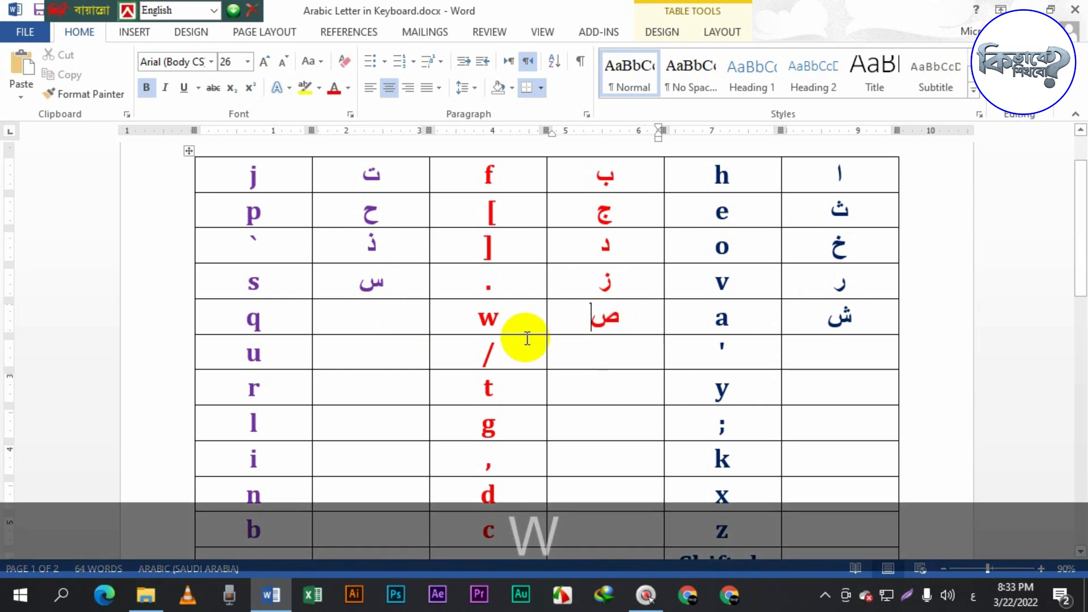
{"action": "left_click", "coordinate": [373, 312]}
{"action": "type", "text": "ض"}
- Fill the sixth table row with ط beside the apostrophe key, ظ beside / and ع beside u
{"action": "left_click", "coordinate": [827, 363]}
{"action": "scroll", "coordinate": [794, 413], "scroll_direction": "down", "scroll_amount": 1}
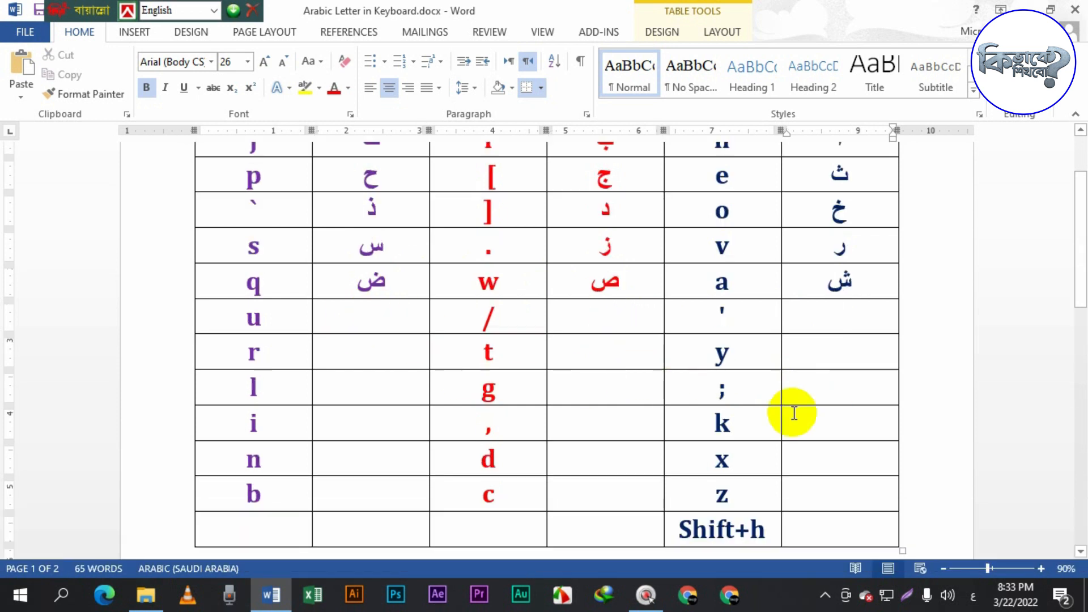
{"action": "type", "text": "ط"}
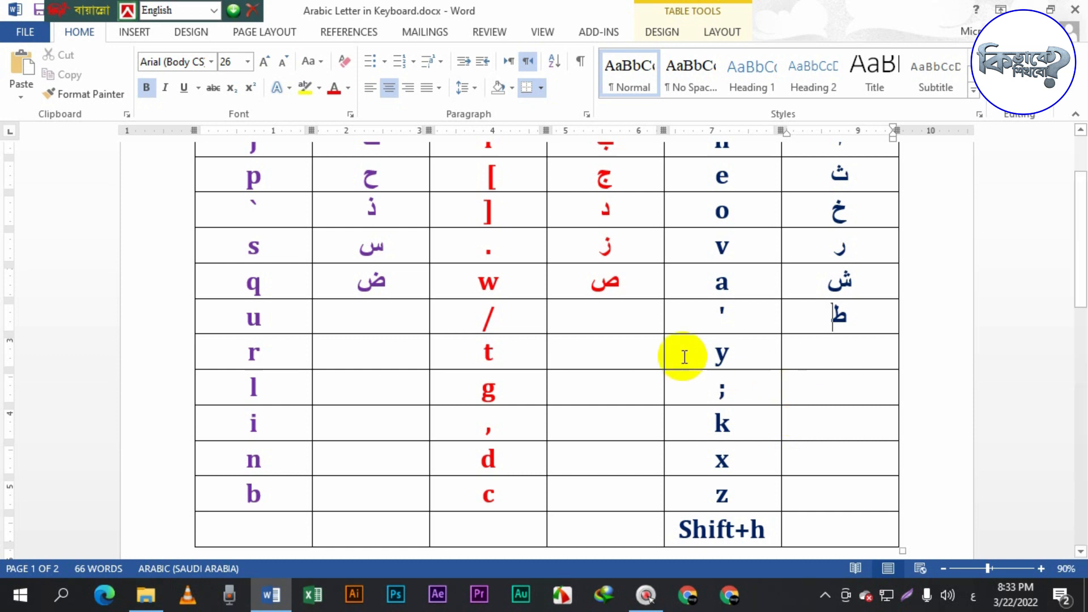
{"action": "left_click", "coordinate": [595, 323]}
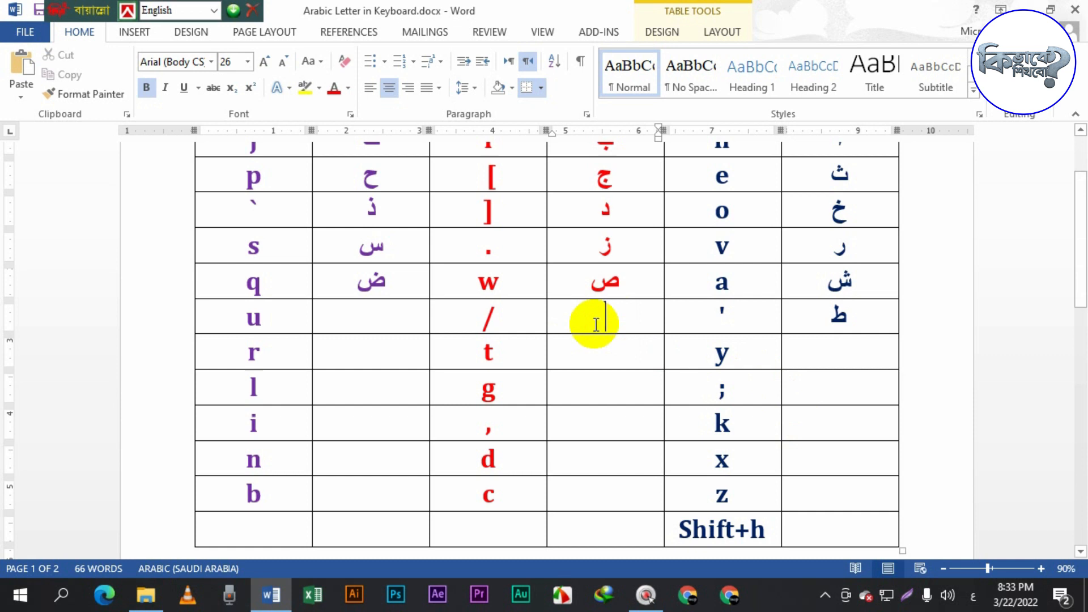
{"action": "type", "text": "ط"}
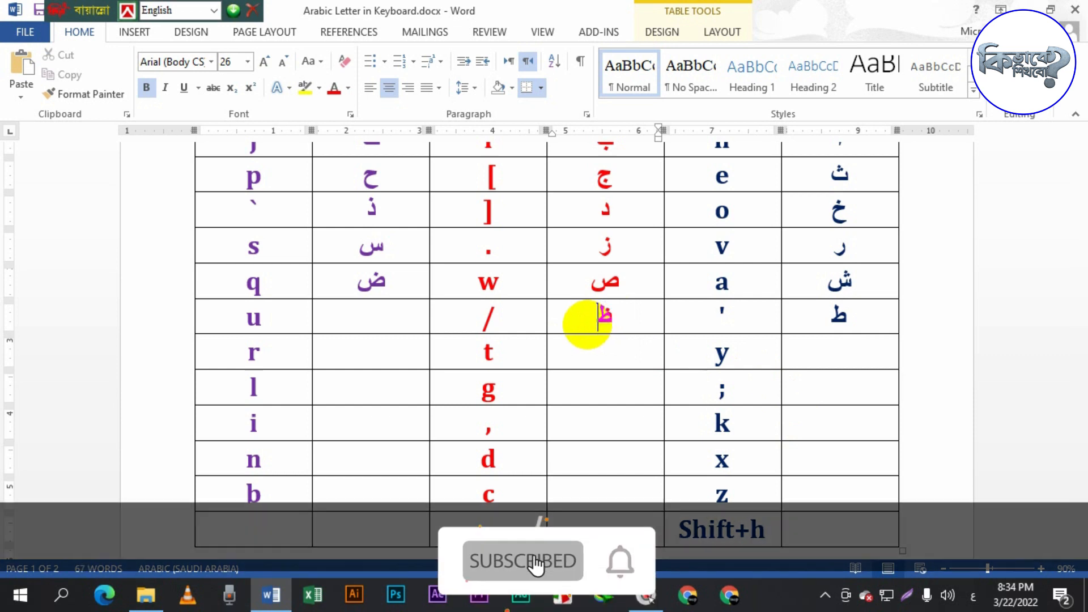
{"action": "left_click", "coordinate": [387, 315]}
{"action": "type", "text": "ع"}
- Fill the seventh table row with غ beside y, ف beside t and ق beside r
{"action": "left_click", "coordinate": [828, 352]}
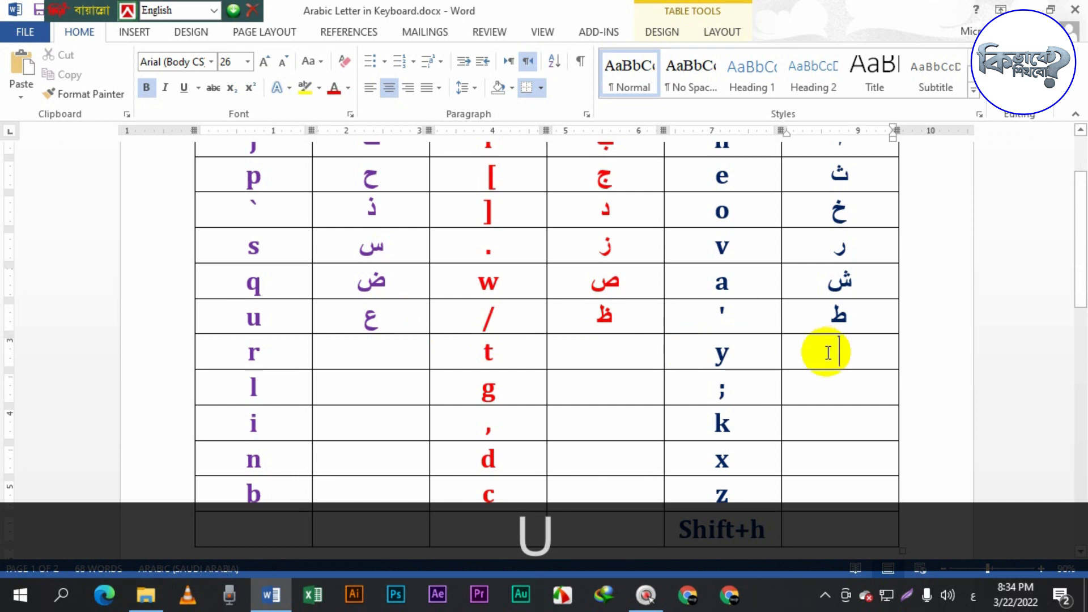
{"action": "type", "text": "غ"}
{"action": "left_click", "coordinate": [612, 356]}
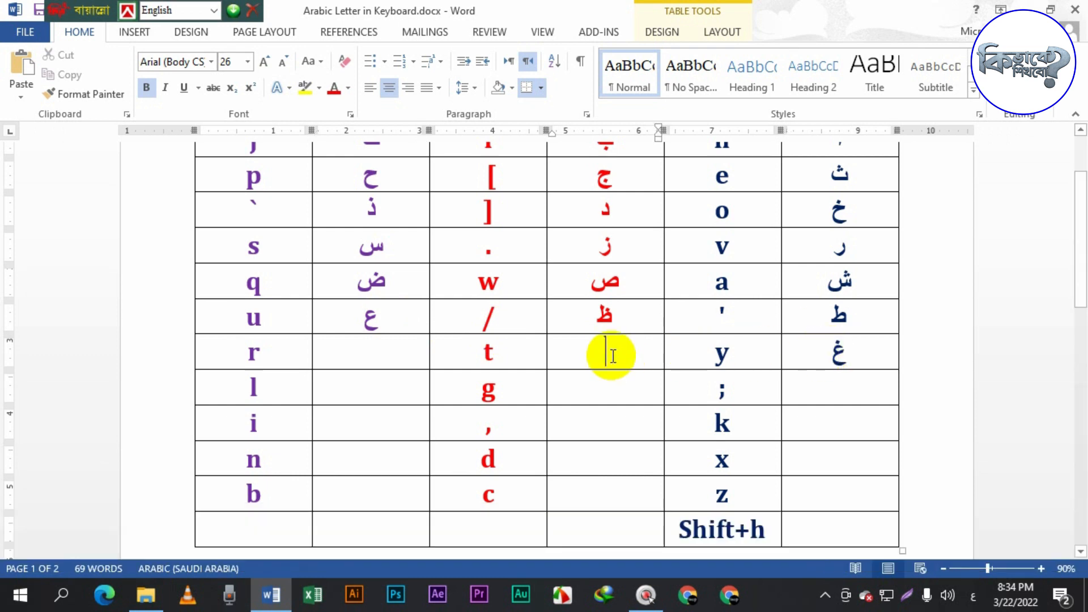
{"action": "type", "text": "ف"}
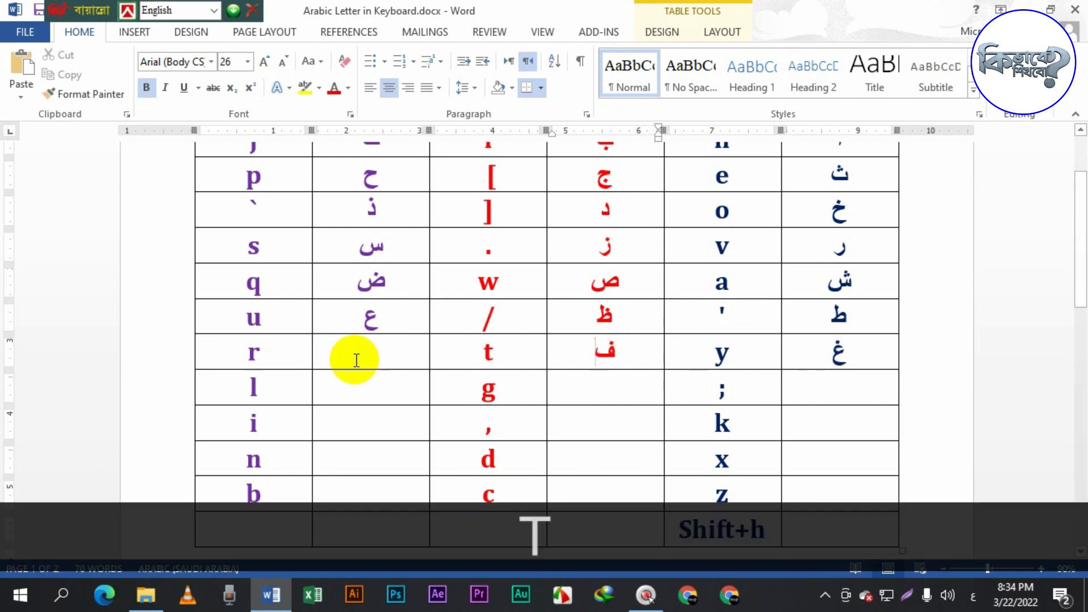
{"action": "left_click", "coordinate": [365, 353]}
{"action": "type", "text": "ق"}
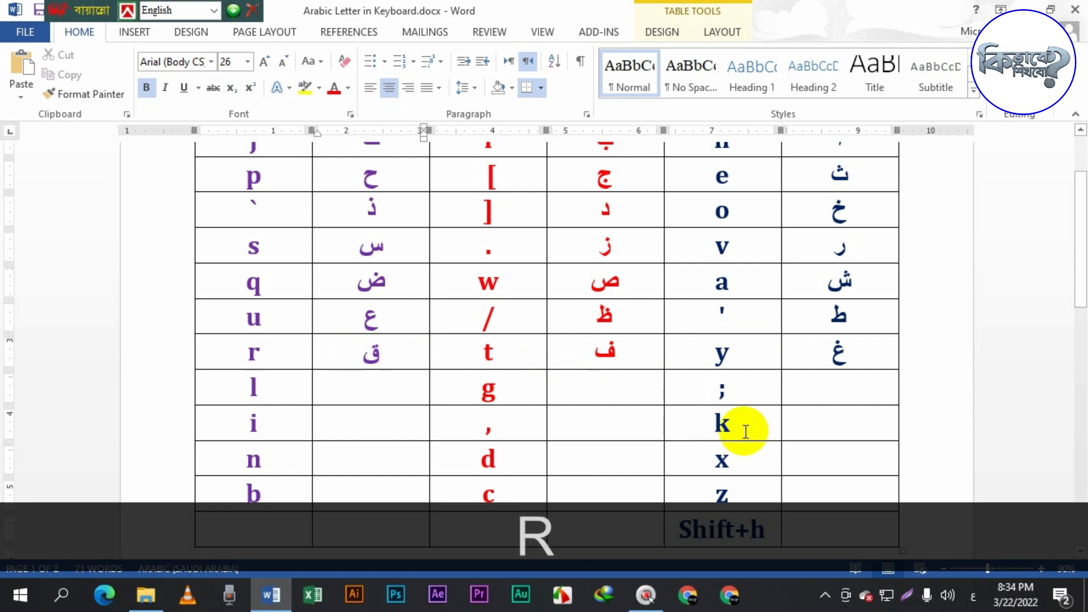
- Fill the eighth table row with ك beside the semicolon key, ل beside g and م beside l
{"action": "scroll", "coordinate": [837, 351], "scroll_direction": "down", "scroll_amount": 1}
{"action": "left_click", "coordinate": [837, 352]}
{"action": "type", "text": "ك"}
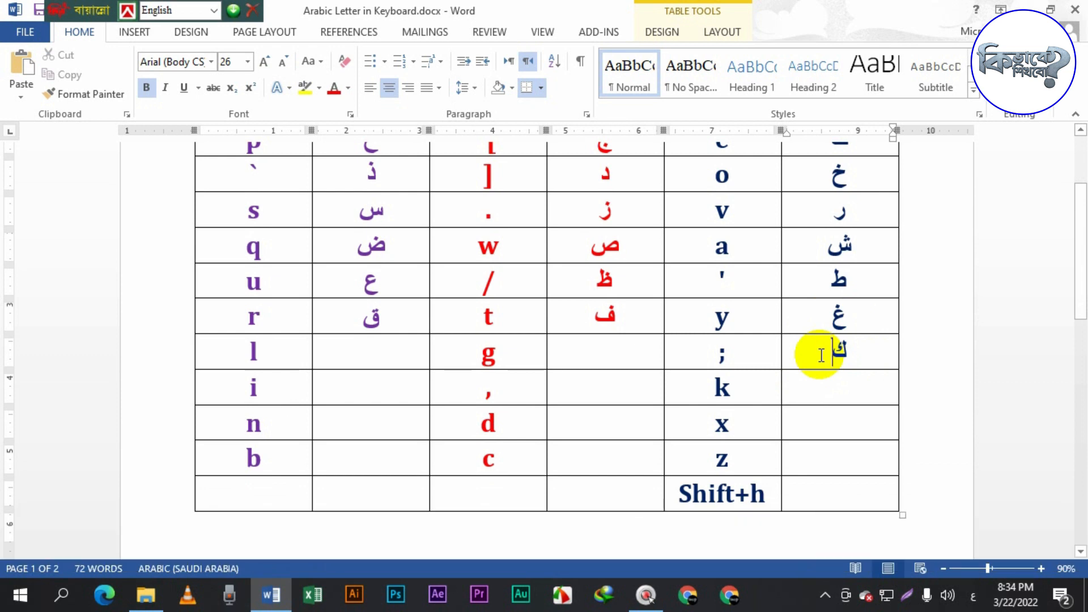
{"action": "left_click", "coordinate": [614, 355]}
{"action": "type", "text": "ل"}
{"action": "left_click", "coordinate": [402, 353]}
{"action": "key", "text": "BackSpace"}
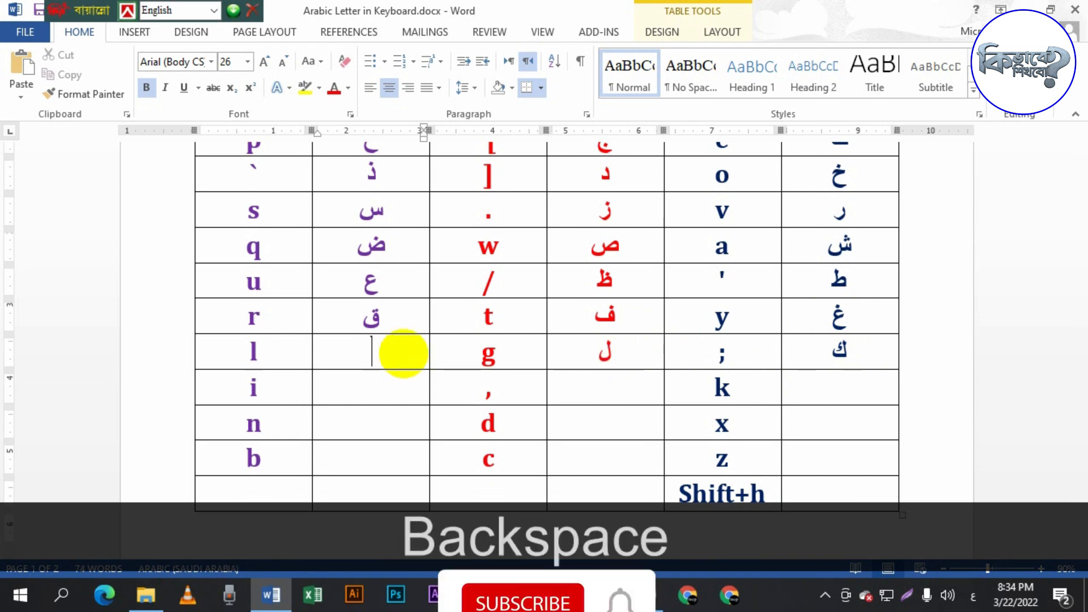
{"action": "type", "text": "م"}
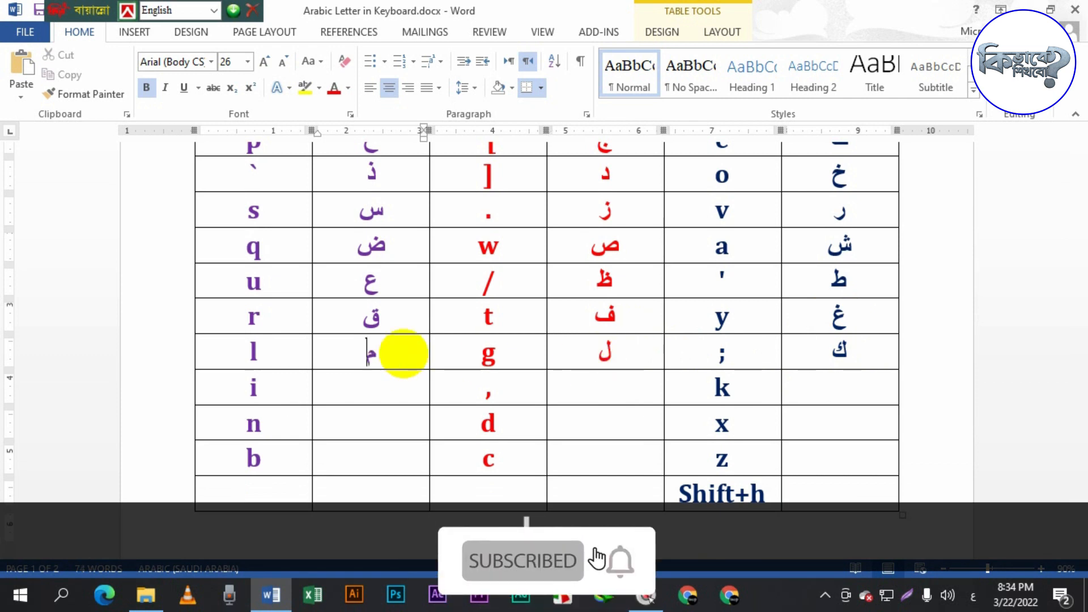
- Fill the ninth table row with ن beside k, و beside the comma key and ه beside i
{"action": "left_click", "coordinate": [829, 390]}
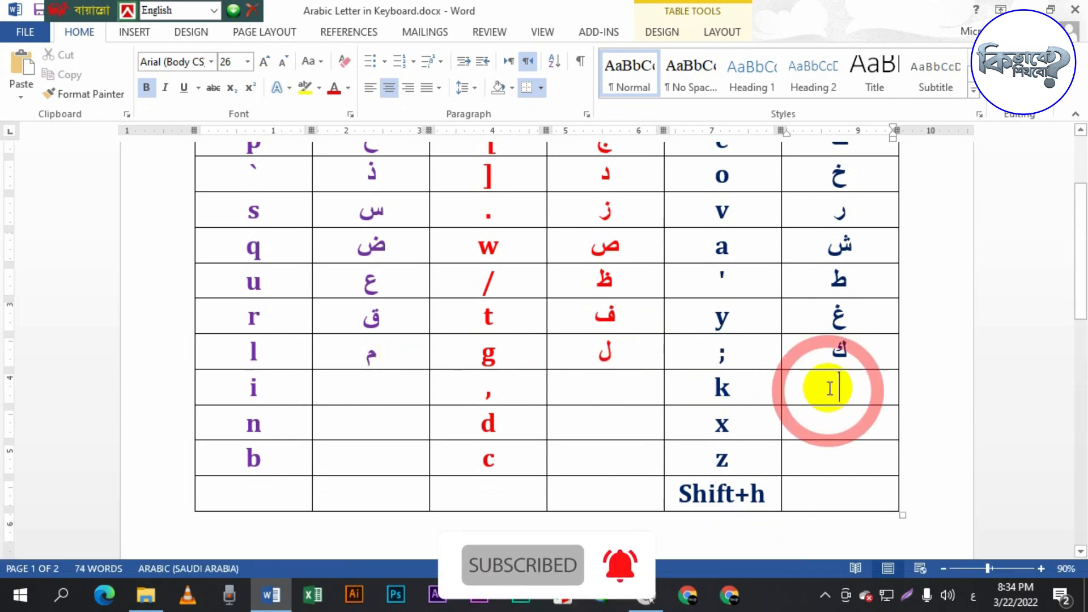
{"action": "type", "text": "ن"}
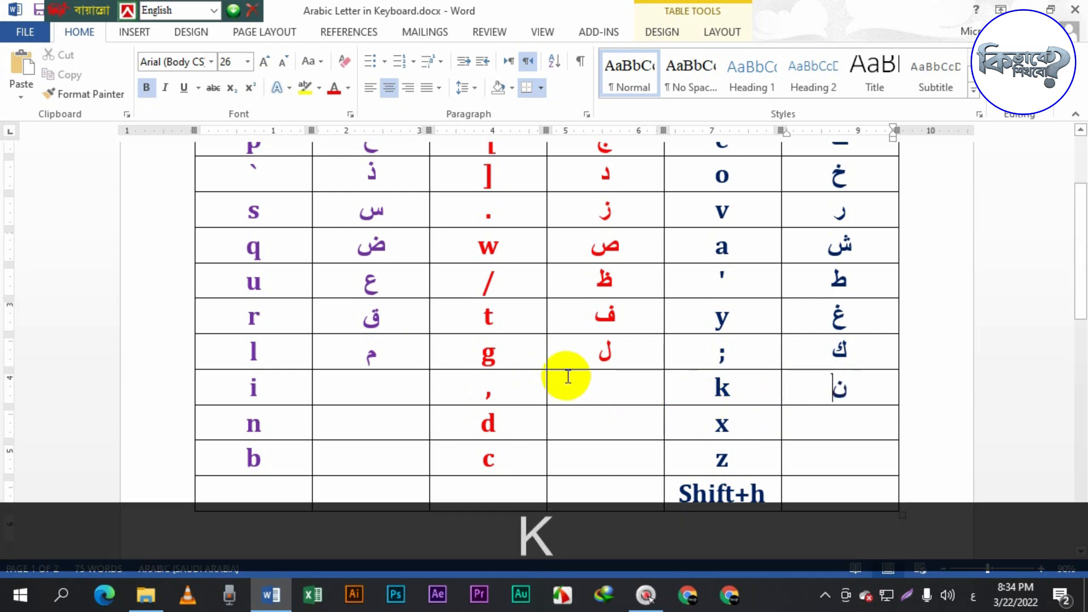
{"action": "left_click", "coordinate": [568, 376]}
{"action": "type", "text": "و"}
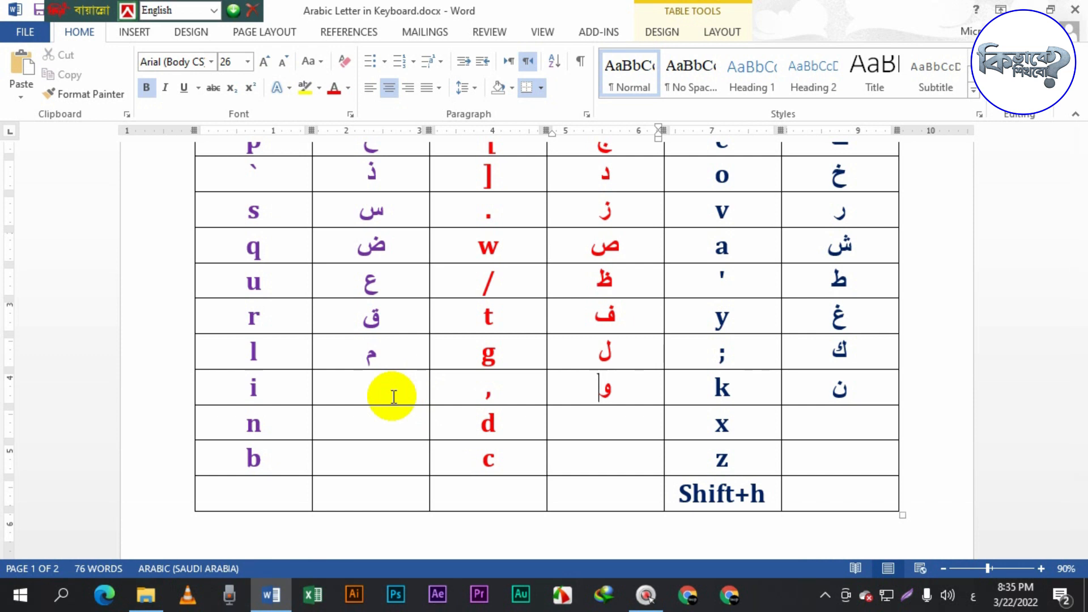
{"action": "left_click", "coordinate": [393, 396]}
{"action": "type", "text": "ه"}
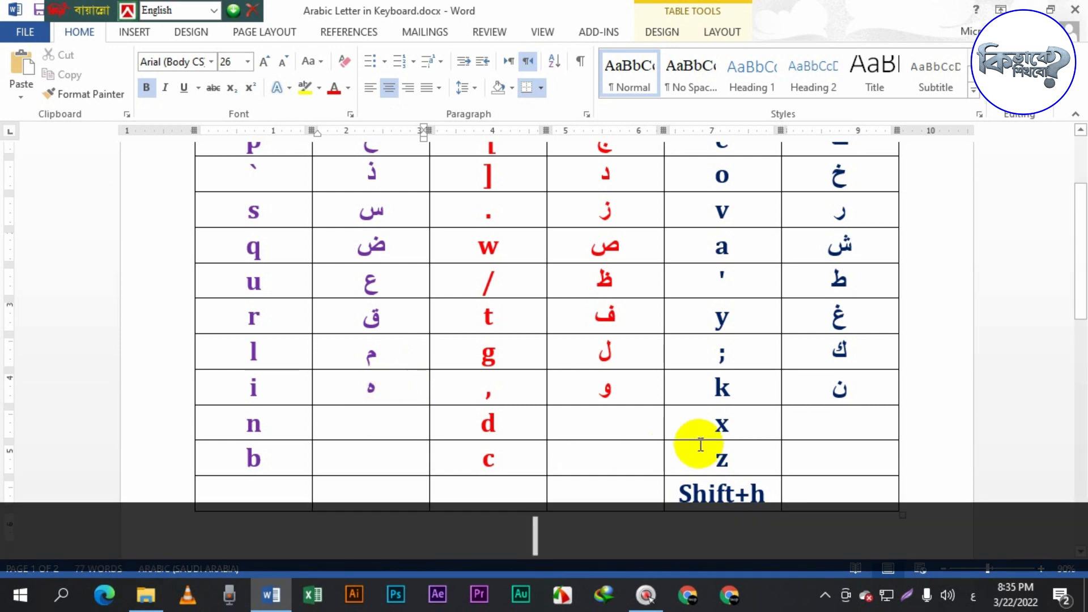
- Fill the tenth table row with ء beside x, ي beside d and ى beside n
{"action": "left_click", "coordinate": [835, 429]}
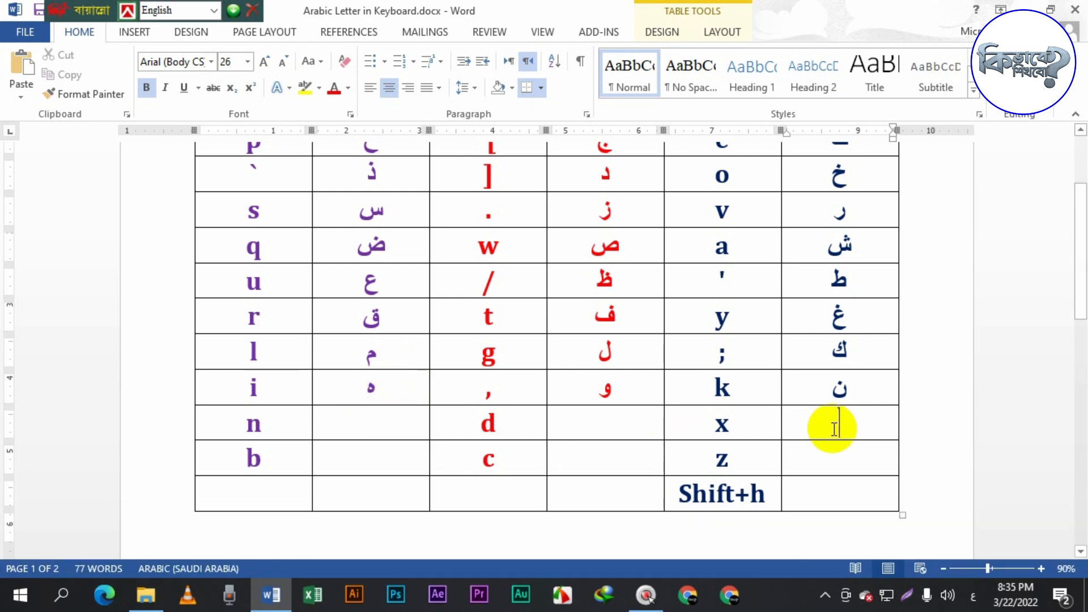
{"action": "type", "text": "ء"}
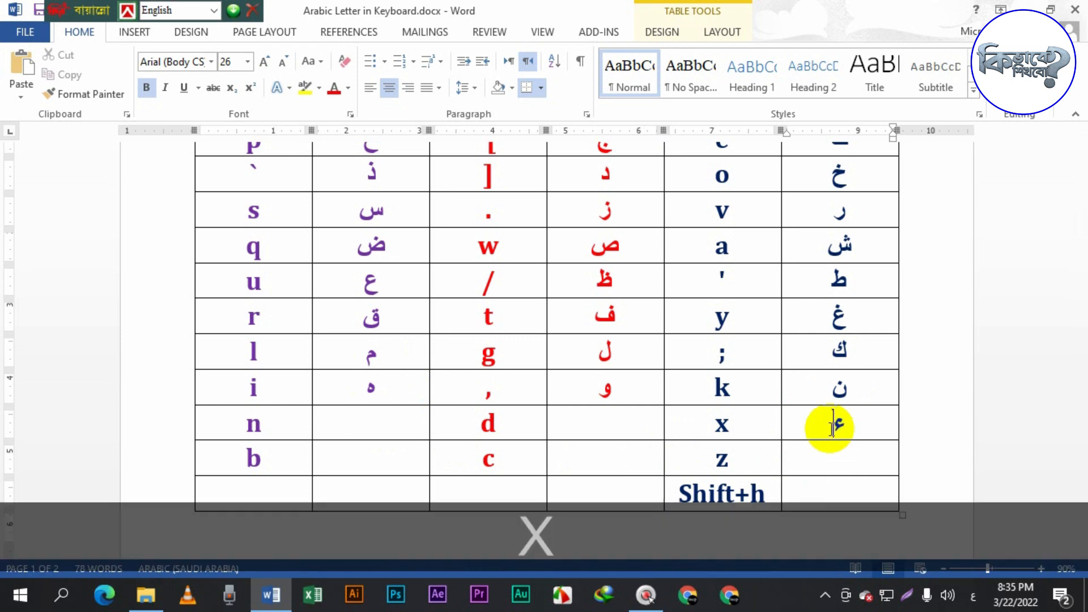
{"action": "left_click", "coordinate": [602, 423]}
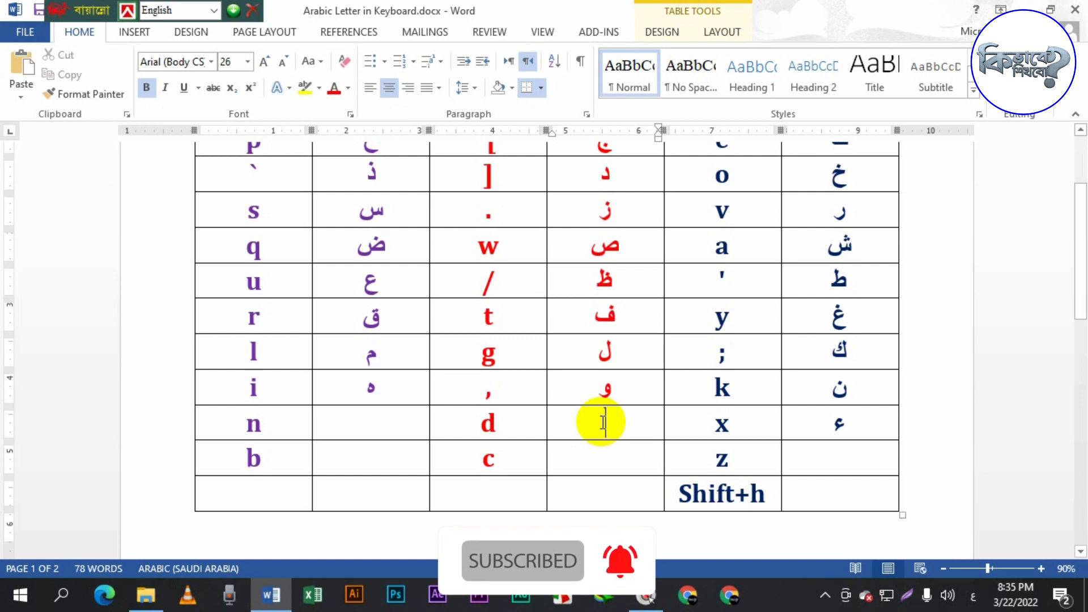
{"action": "type", "text": "ي"}
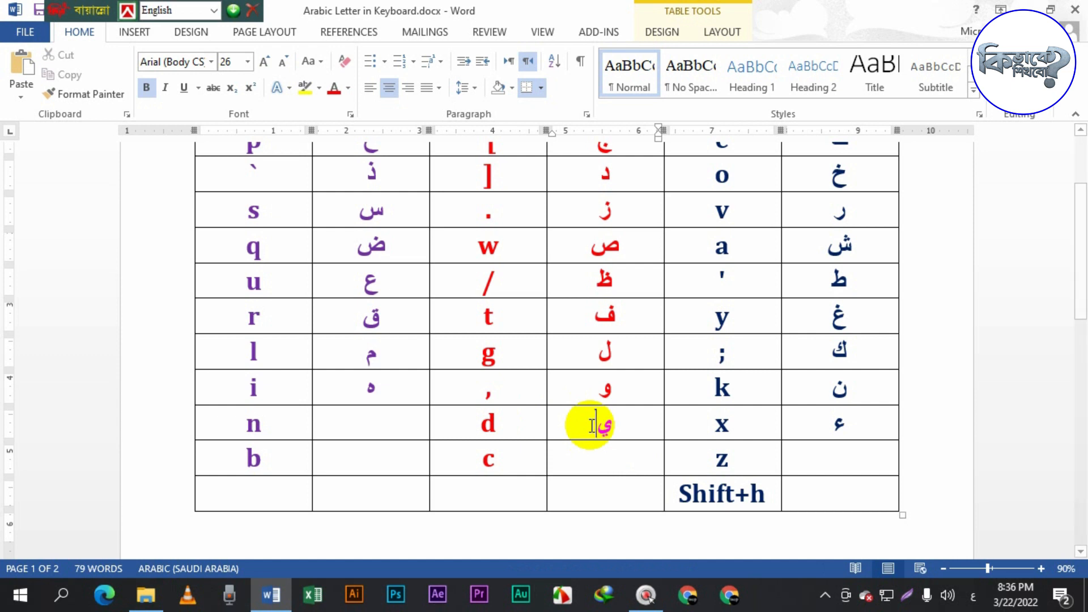
{"action": "left_click", "coordinate": [372, 420]}
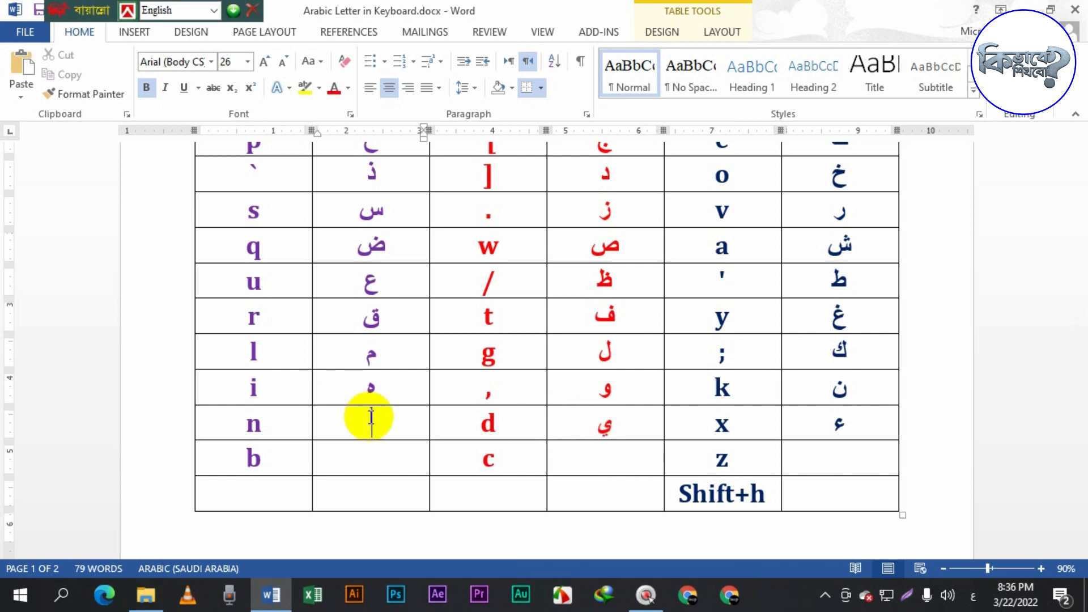
{"action": "type", "text": "ى"}
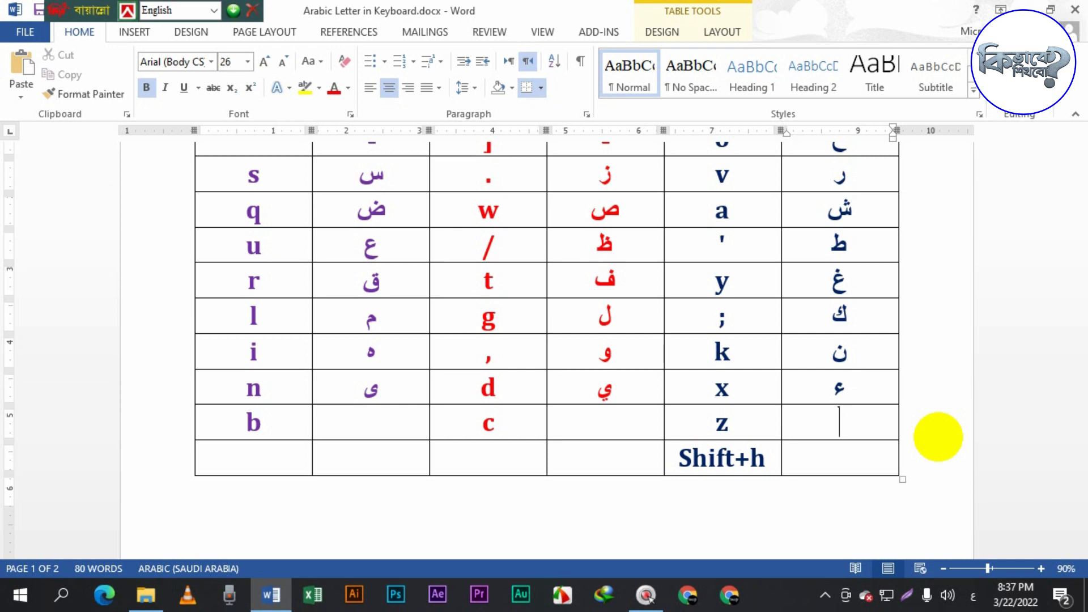
- Fill the last two rows of the letter table with ئ beside z, ؤ beside c, أ beside Shift+h and لا لا beside b
{"action": "type", "text": "ئ"}
{"action": "left_click", "coordinate": [589, 427]}
{"action": "type", "text": "ؤ"}
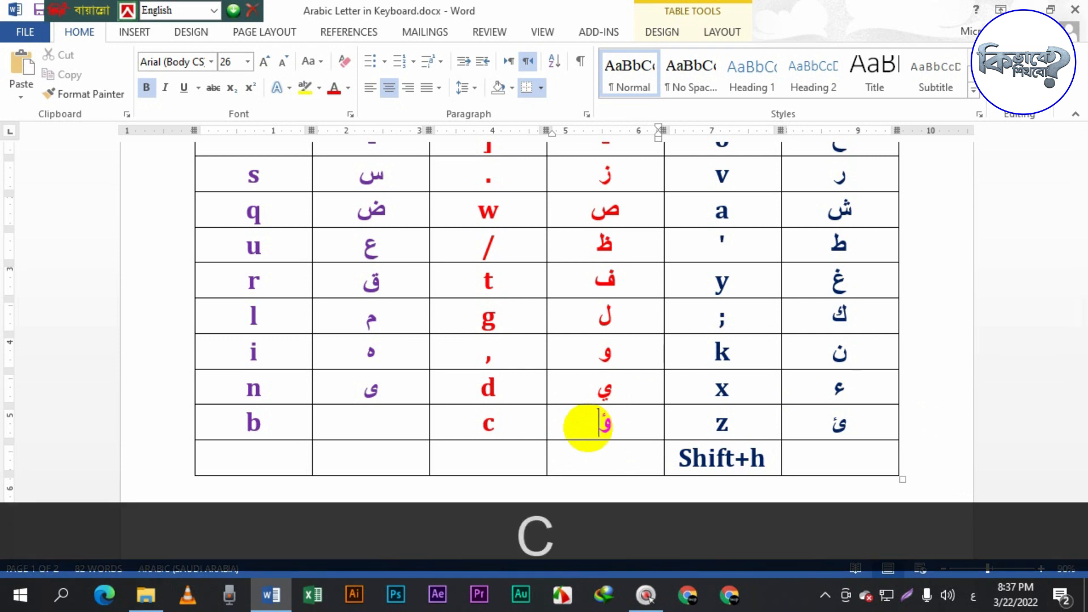
{"action": "left_click", "coordinate": [843, 450]}
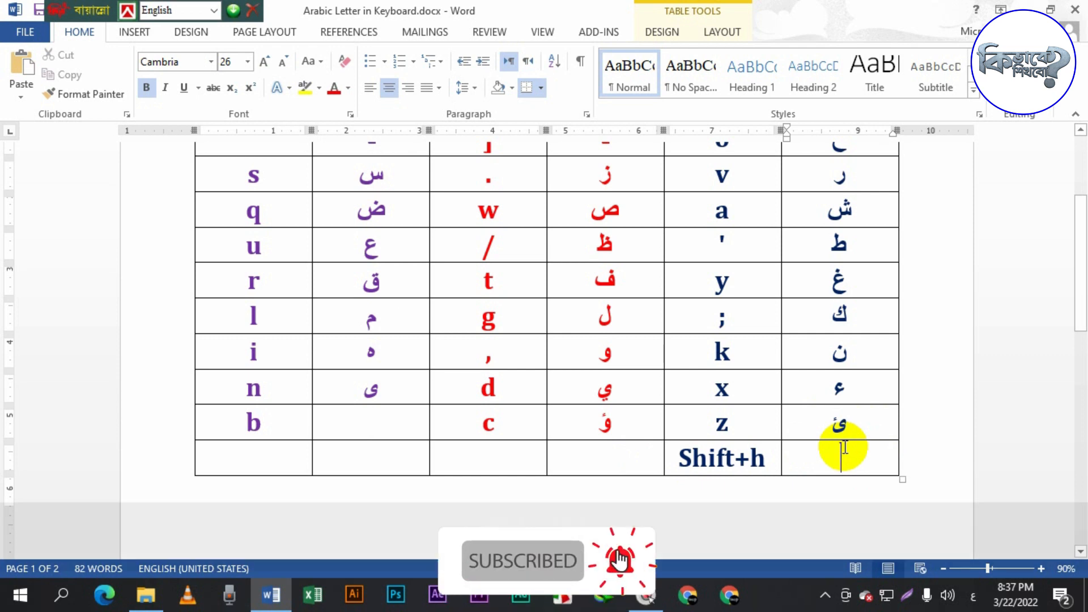
{"action": "type", "text": "أ"}
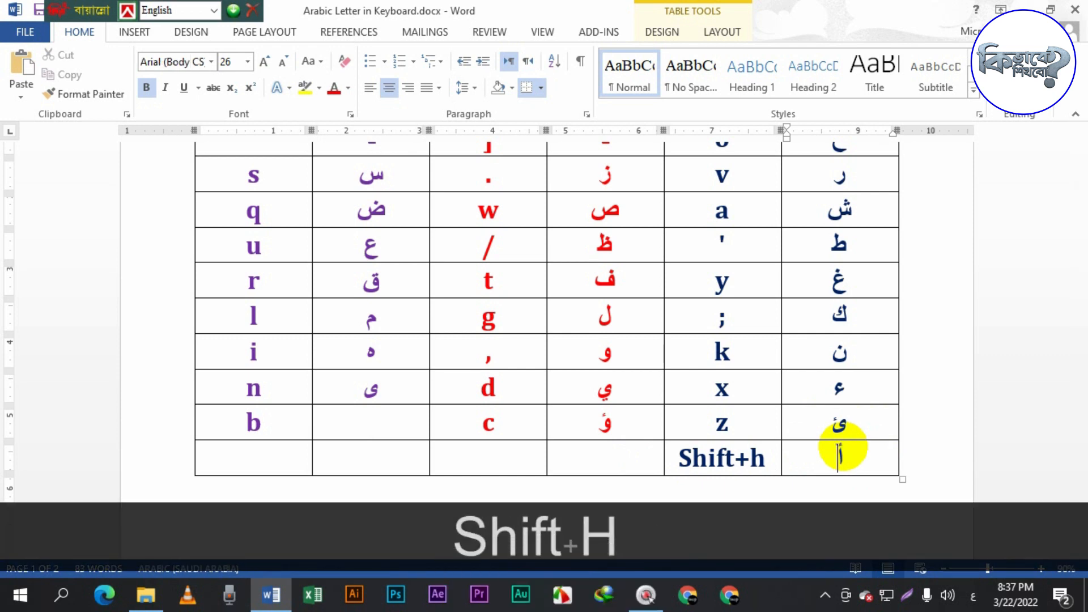
{"action": "left_click", "coordinate": [364, 405]}
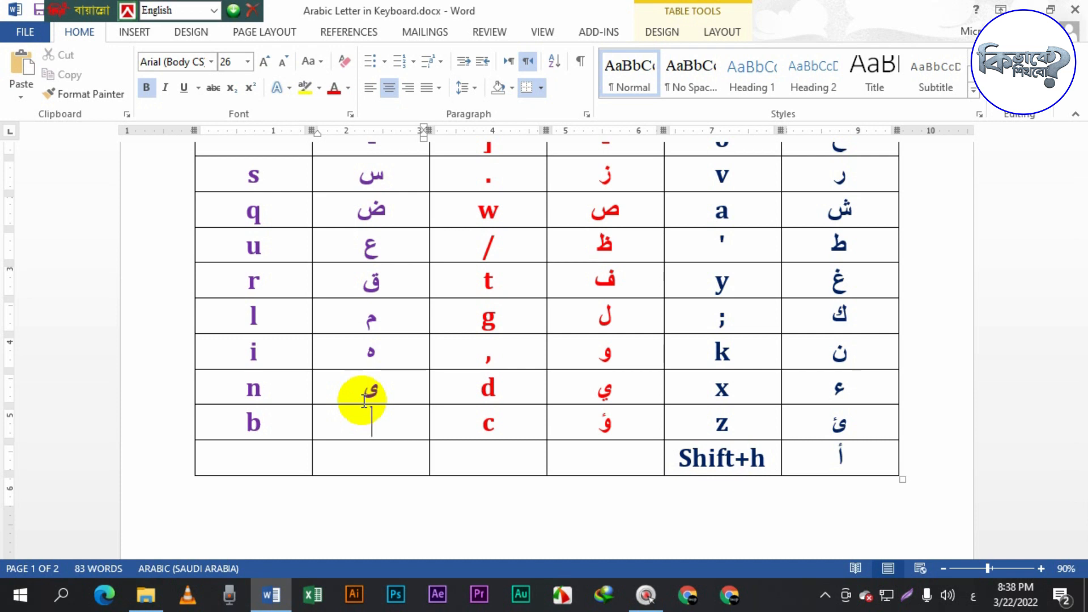
{"action": "type", "text": "لا لا"}
- Enter the sample words بيت and يدا in the last row's cells under c and under لا لا
{"action": "left_click", "coordinate": [514, 462]}
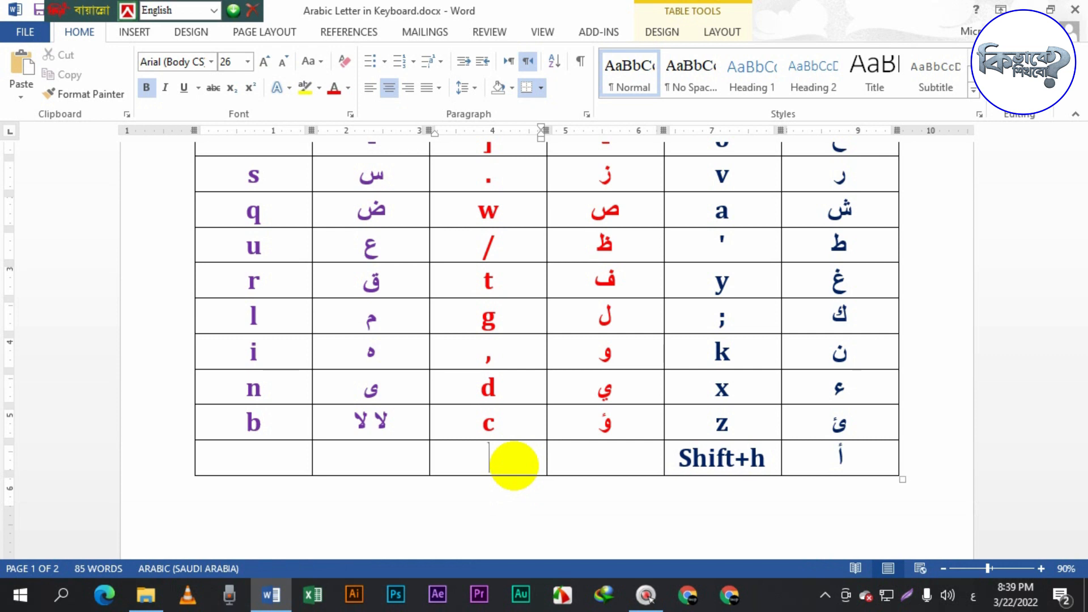
{"action": "type", "text": "بيت"}
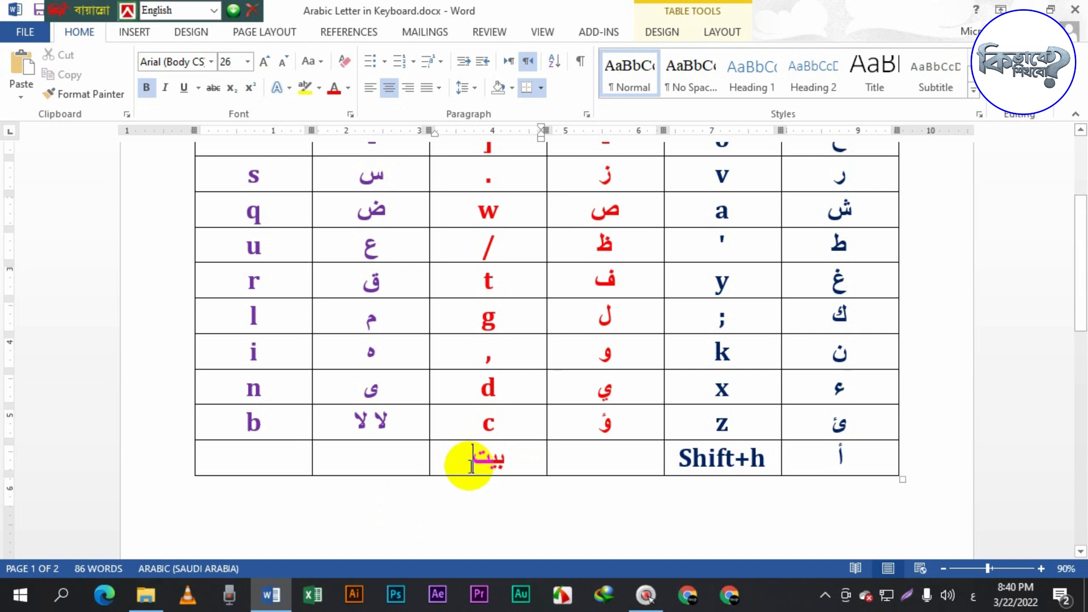
{"action": "left_click", "coordinate": [397, 463]}
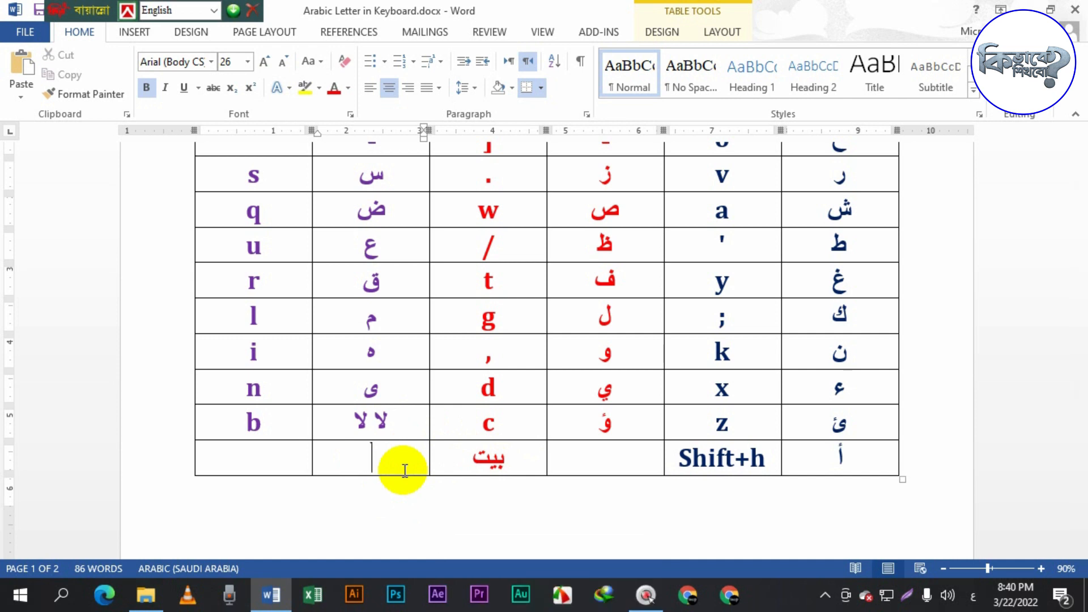
{"action": "type", "text": "ي"}
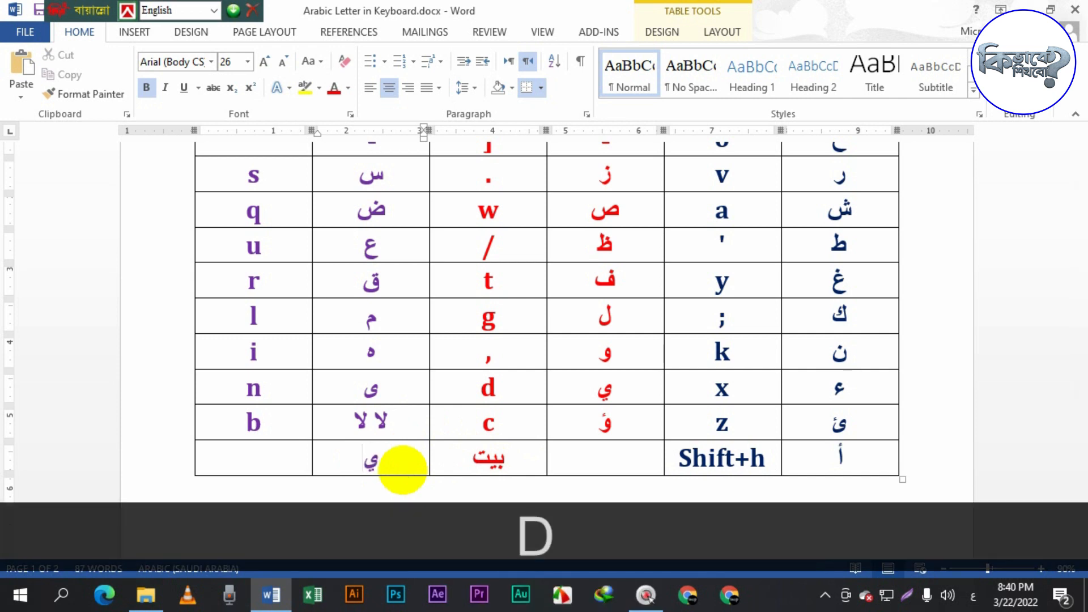
{"action": "type", "text": "د"}
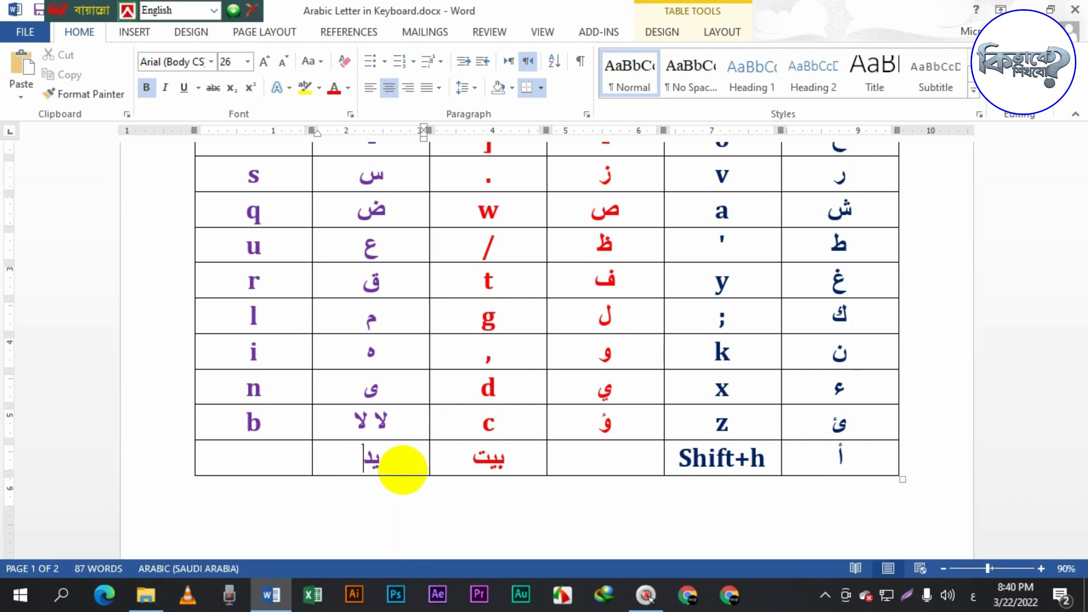
{"action": "type", "text": "ا"}
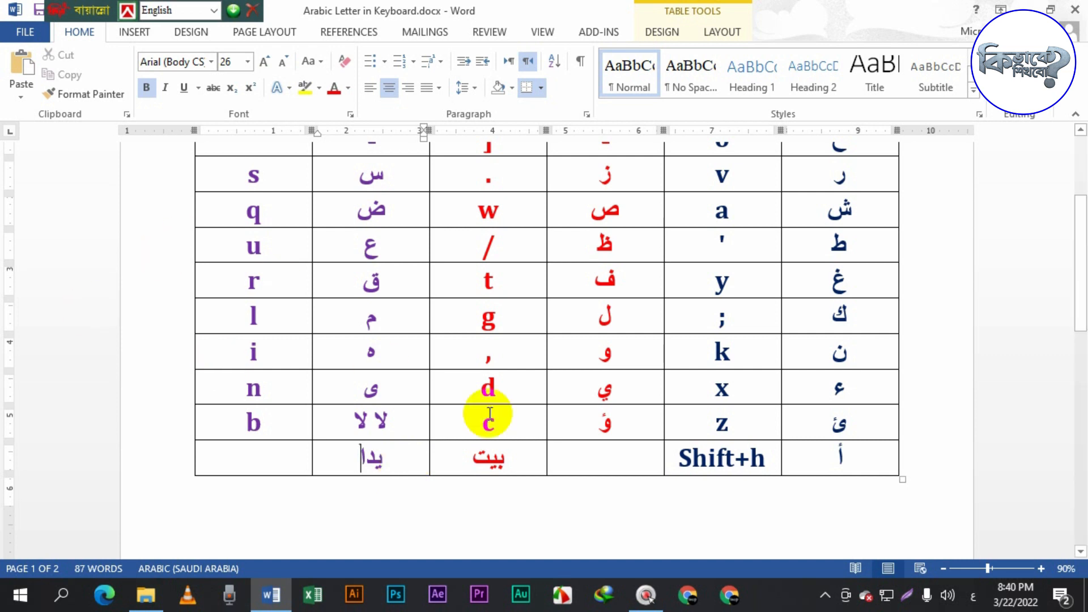
- Clear the diacritic marks from all three answer columns of the Shift-key table on the second page
{"action": "scroll", "coordinate": [518, 415], "scroll_direction": "down", "scroll_amount": 5}
{"action": "scroll", "coordinate": [518, 419], "scroll_direction": "down", "scroll_amount": 2}
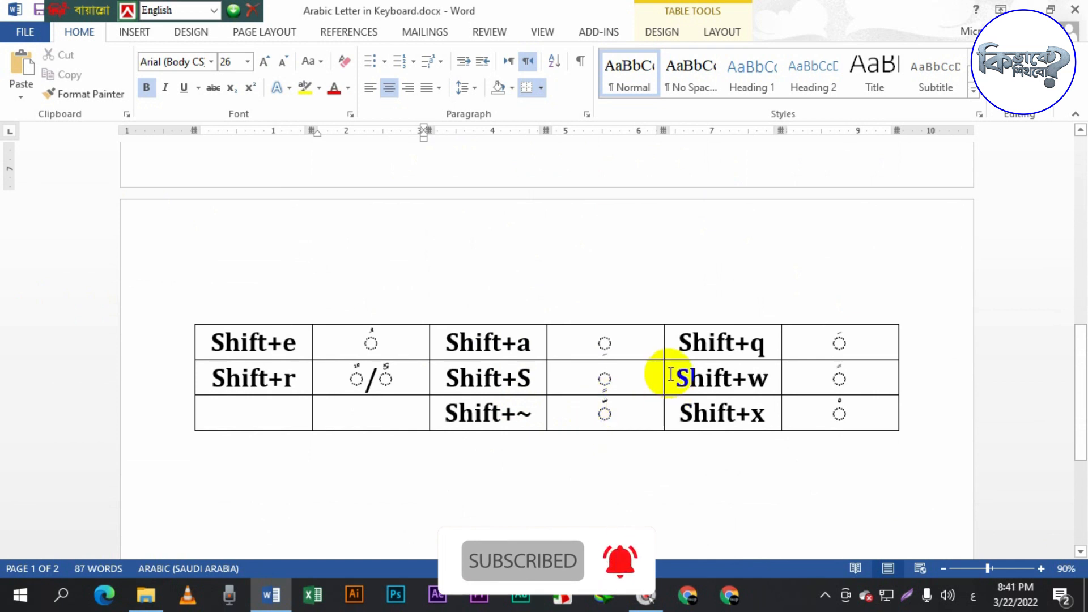
{"action": "left_click_drag", "start_coordinate": [839, 342], "coordinate": [845, 400]}
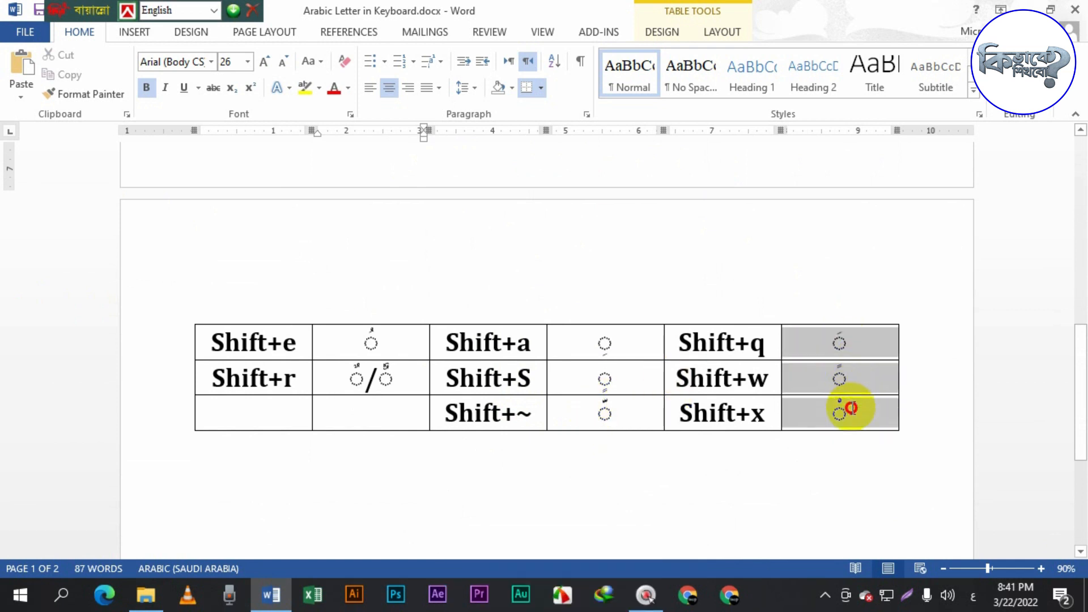
{"action": "key", "text": "Delete"}
{"action": "left_click_drag", "start_coordinate": [626, 340], "coordinate": [626, 414]}
{"action": "key", "text": "Delete"}
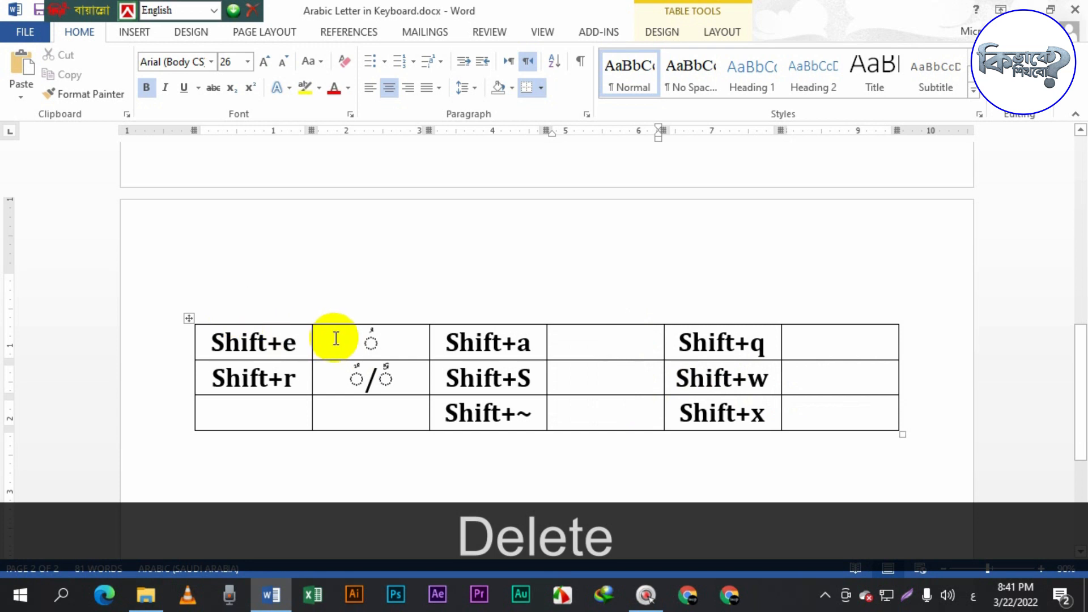
{"action": "left_click_drag", "start_coordinate": [333, 340], "coordinate": [372, 430]}
{"action": "left_click_drag", "start_coordinate": [339, 342], "coordinate": [364, 383]}
{"action": "key", "text": "Delete"}
- Enter the vowelled sample word بَيْتٌ in the cell beside Shift+q
{"action": "left_click", "coordinate": [840, 359]}
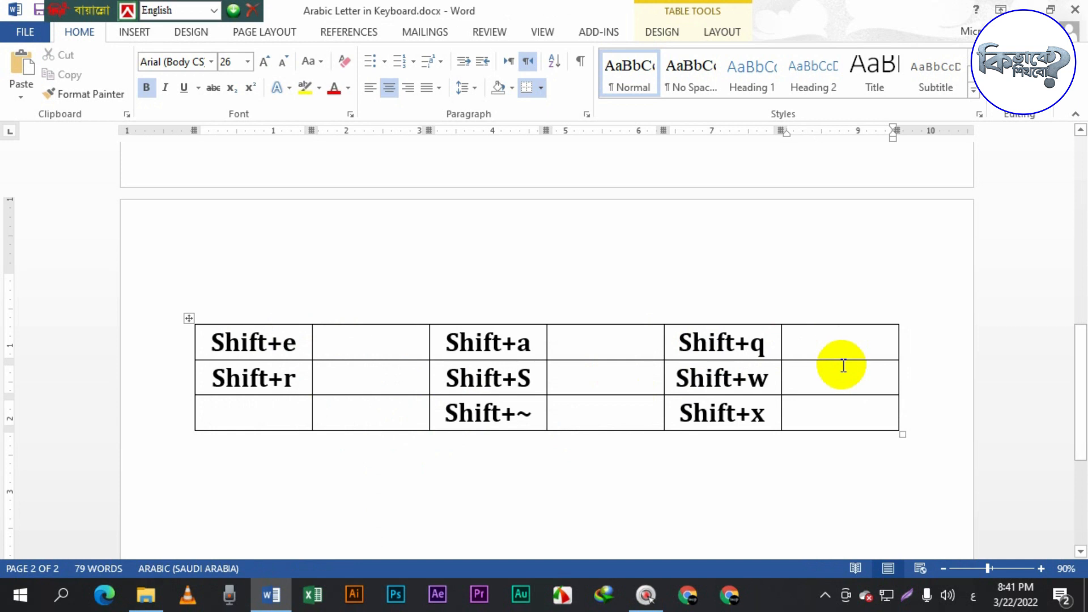
{"action": "type", "text": "بَ"}
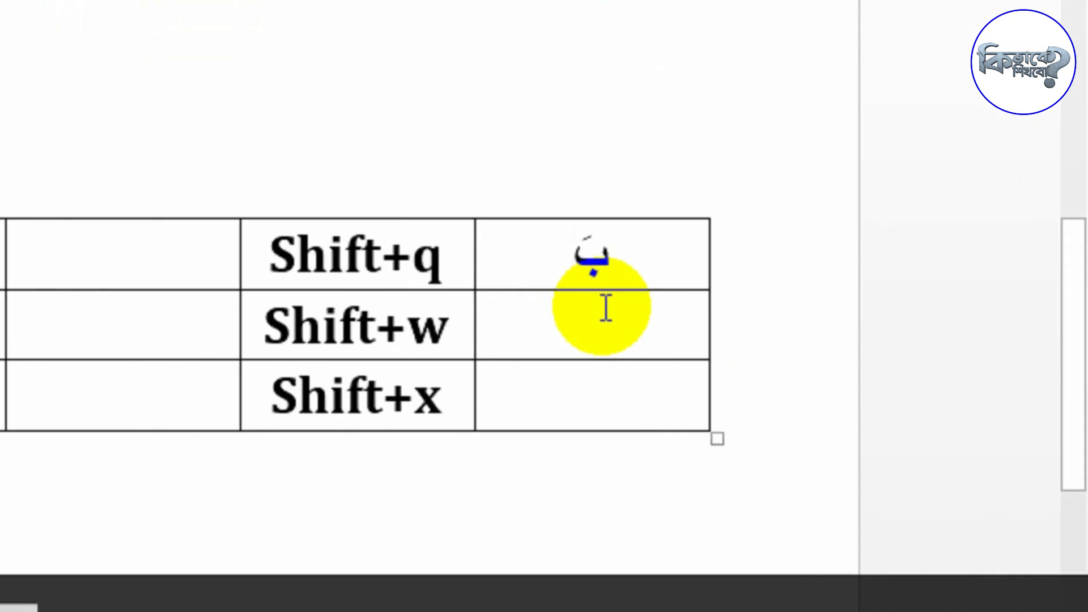
{"action": "type", "text": "ي"}
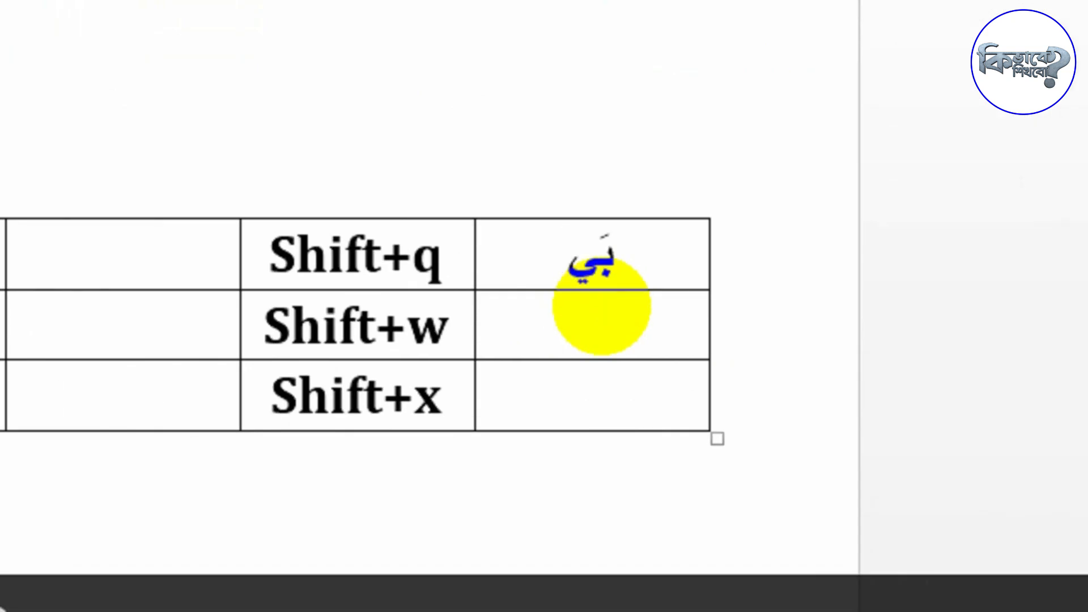
{"action": "type", "text": "ْ"}
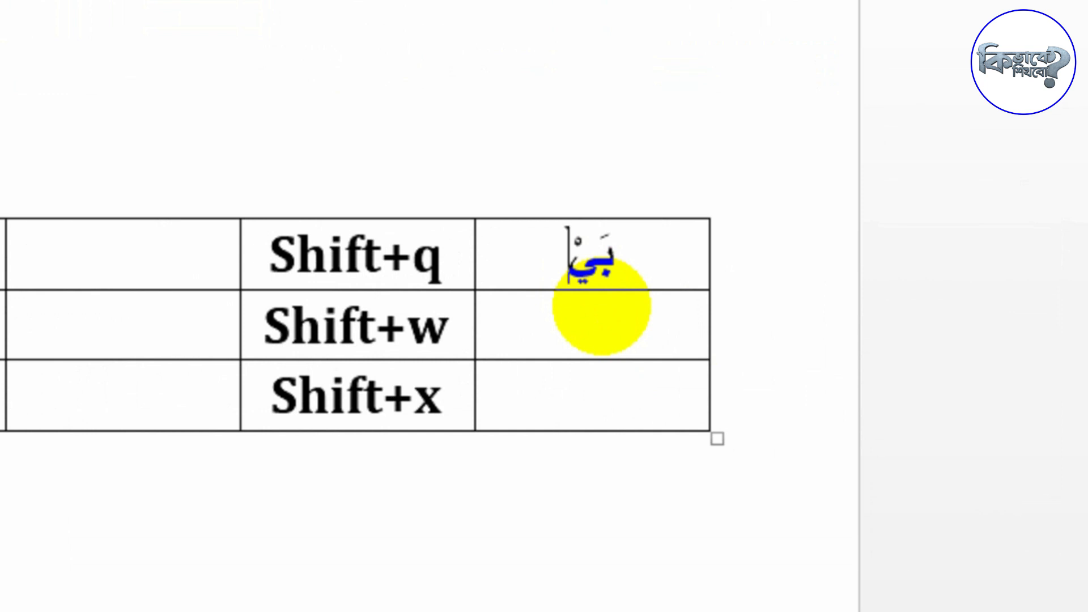
{"action": "type", "text": "تٌ"}
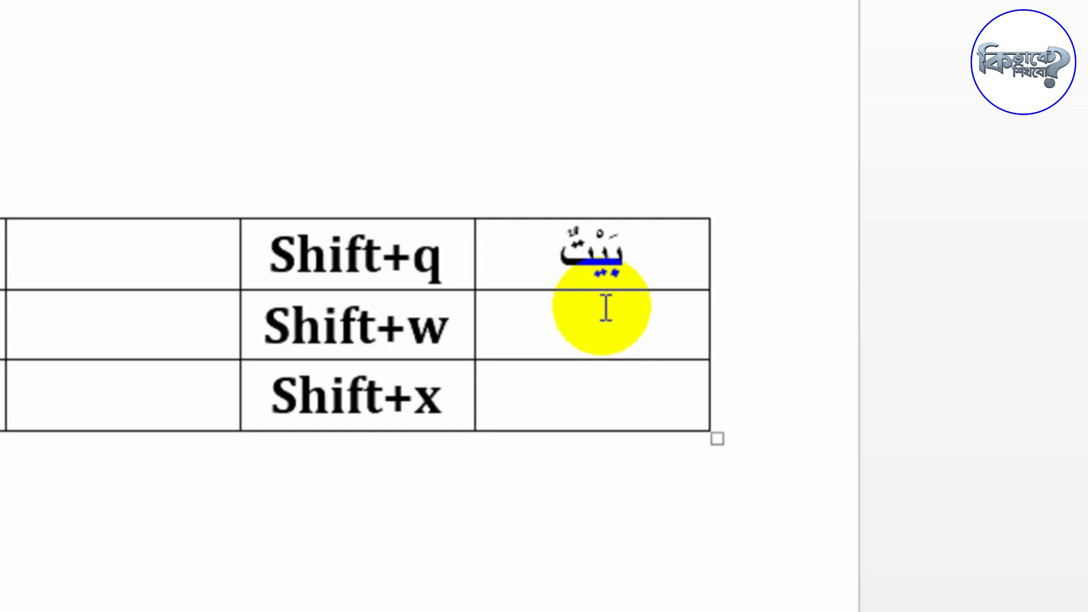
- Enter the kasra mark (ِ) beside Shift+a and the damma mark (ُ) beside Shift+e
{"action": "left_click", "coordinate": [125, 267]}
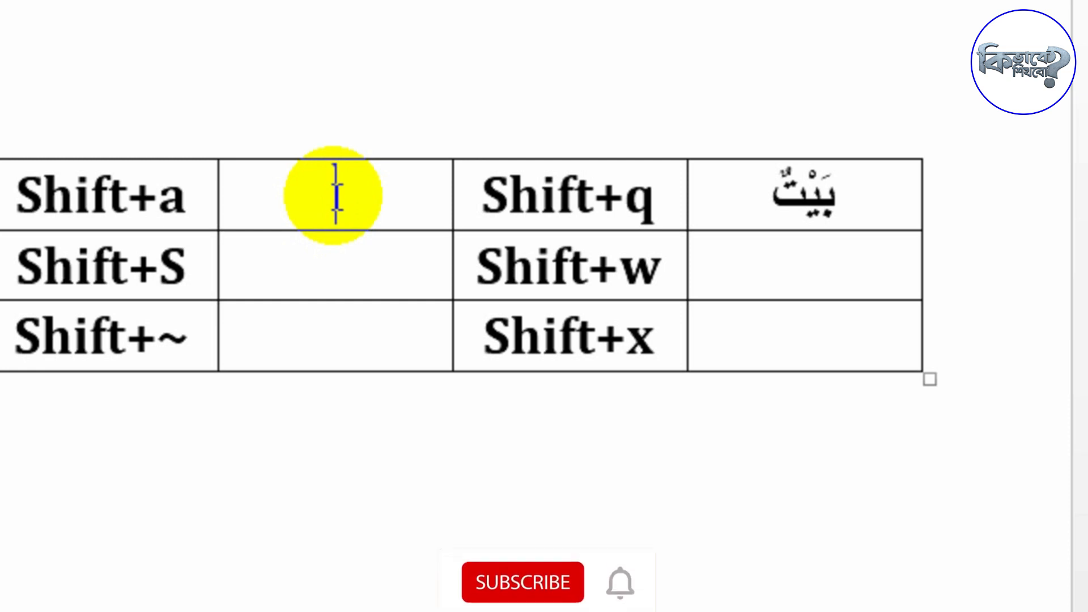
{"action": "type", "text": "ِ"}
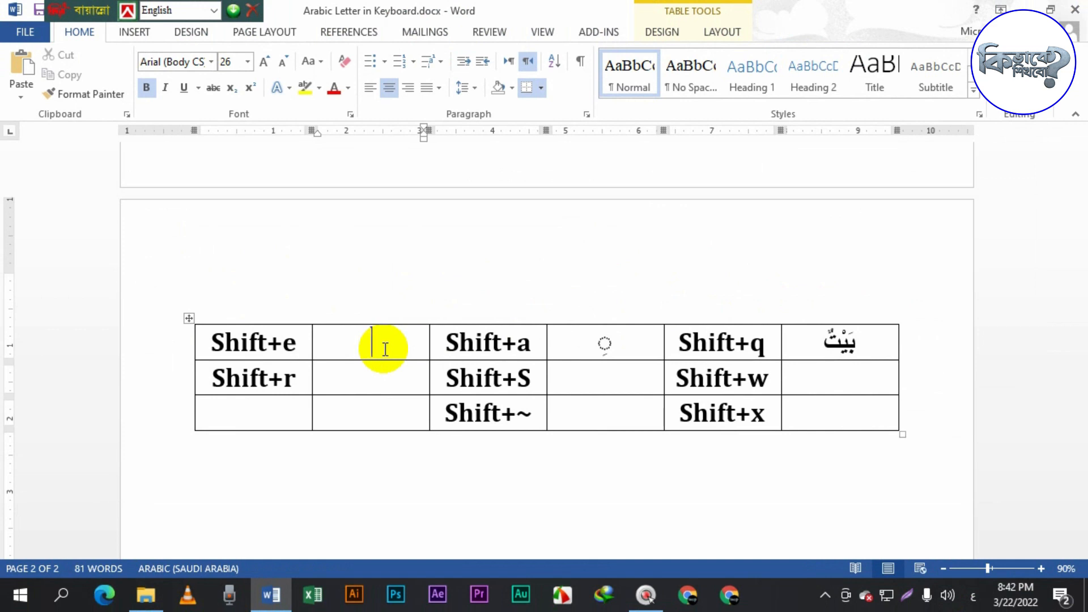
{"action": "type", "text": "ُ"}
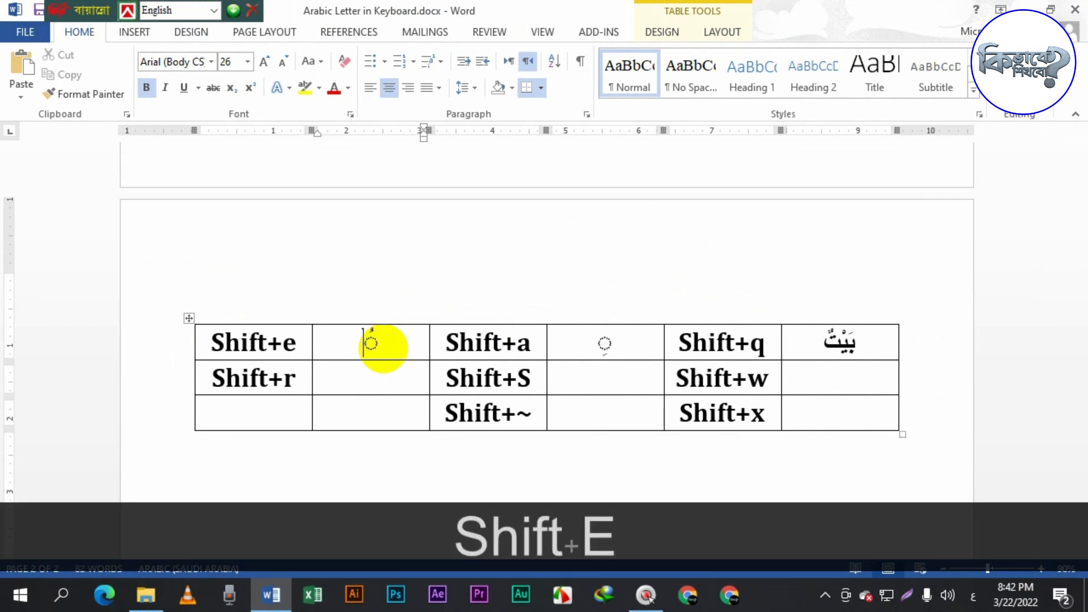
- Enter the fathatan mark (ً) in the cell beside Shift+w and the kasratan mark (ٍ) beside Shift+S
{"action": "left_click", "coordinate": [799, 378]}
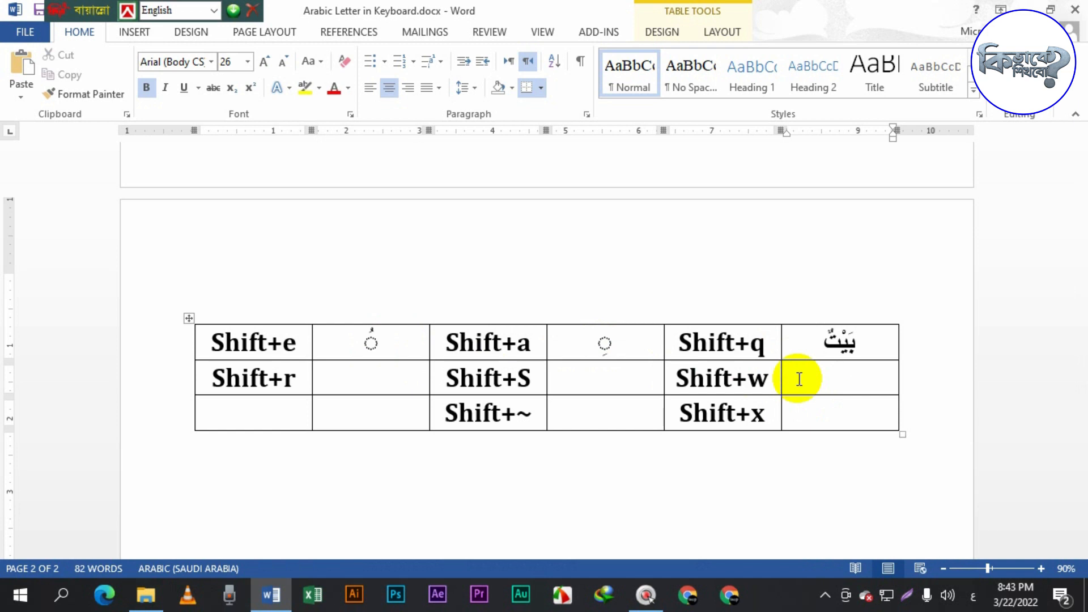
{"action": "key", "text": "shift"}
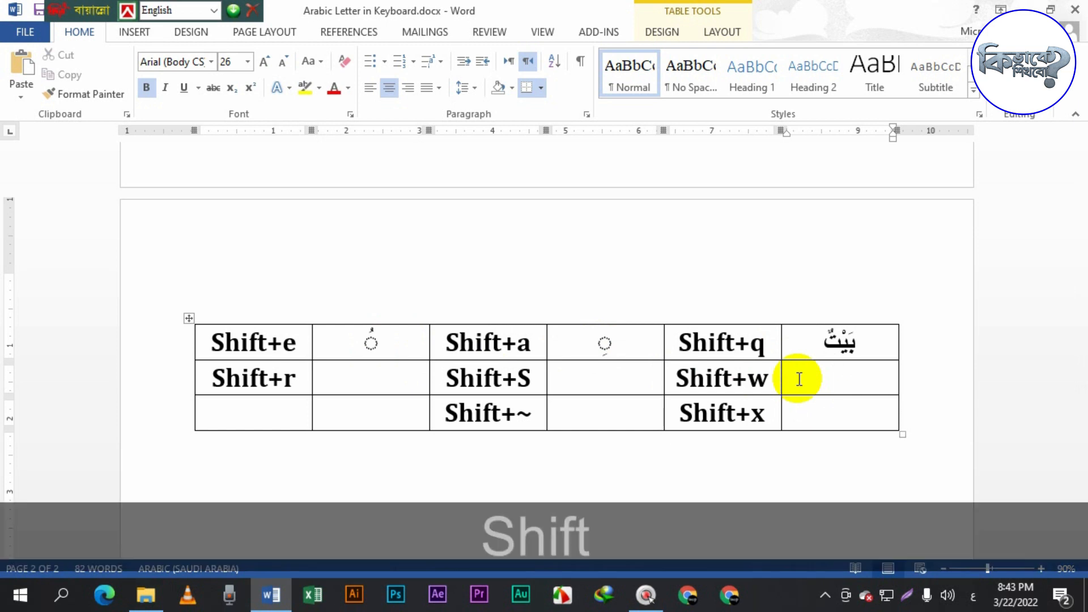
{"action": "type", "text": "ً"}
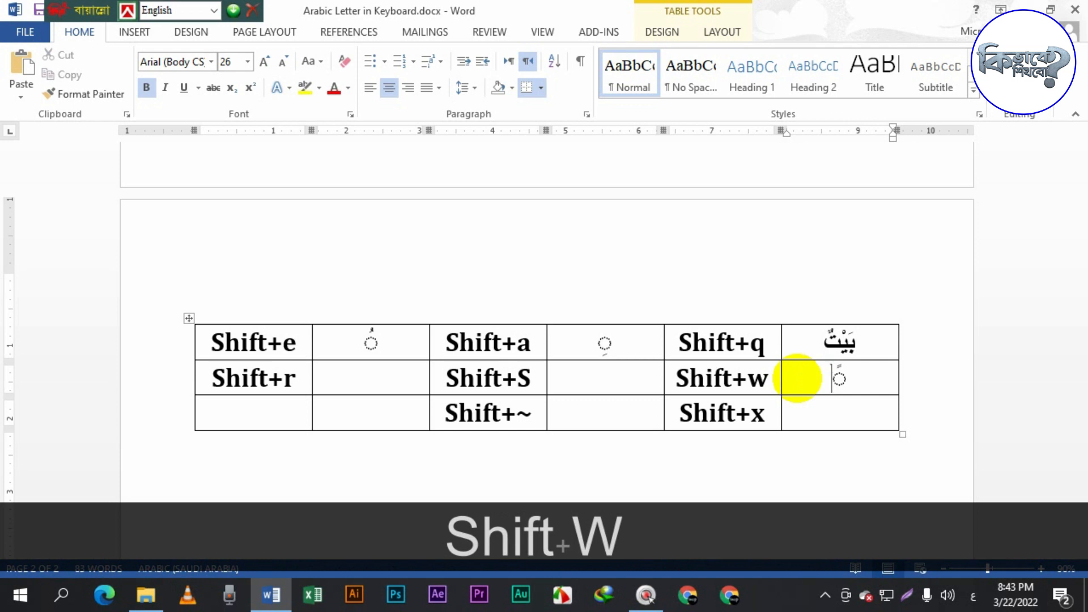
{"action": "left_click", "coordinate": [598, 374]}
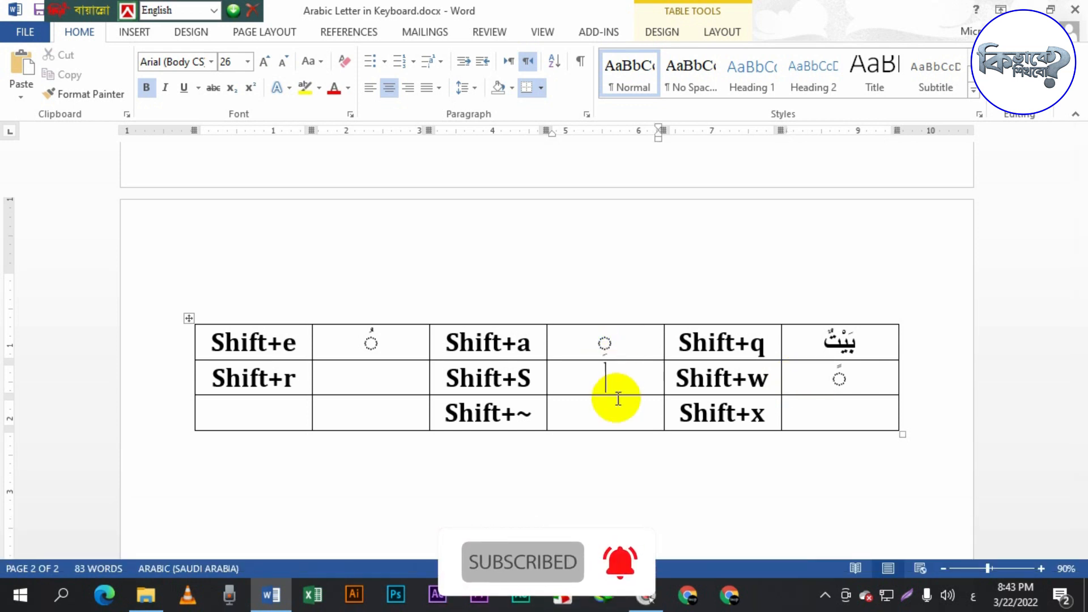
{"action": "type", "text": "ٍ"}
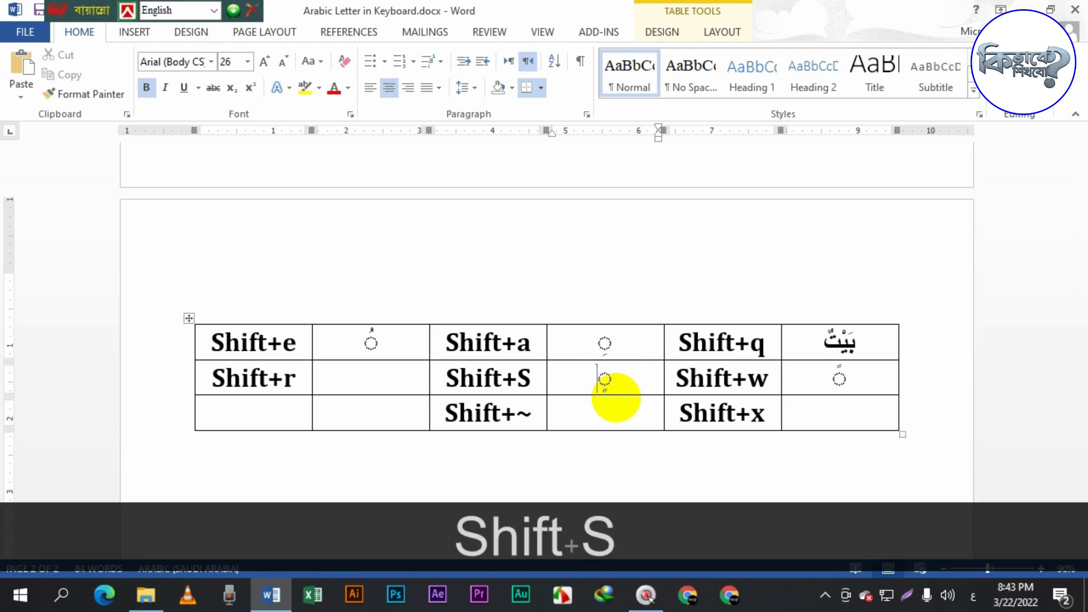
- Enter the dammatan mark (ٌ) beside Shift+r, followed by the alternative curly dammatan (U+08E8) in the same cell
{"action": "left_click", "coordinate": [374, 384]}
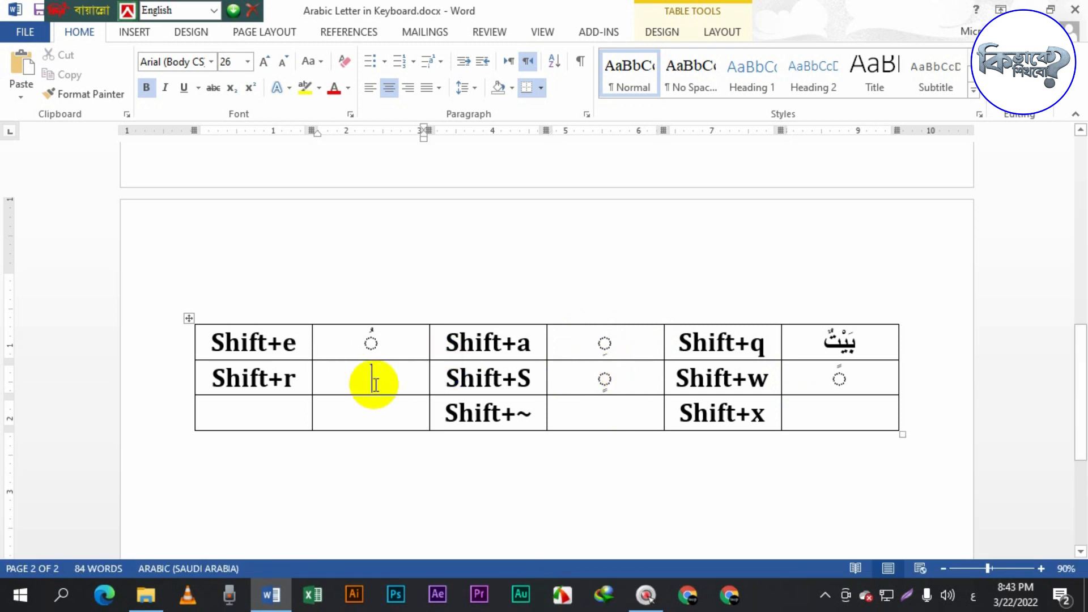
{"action": "key", "text": "shift"}
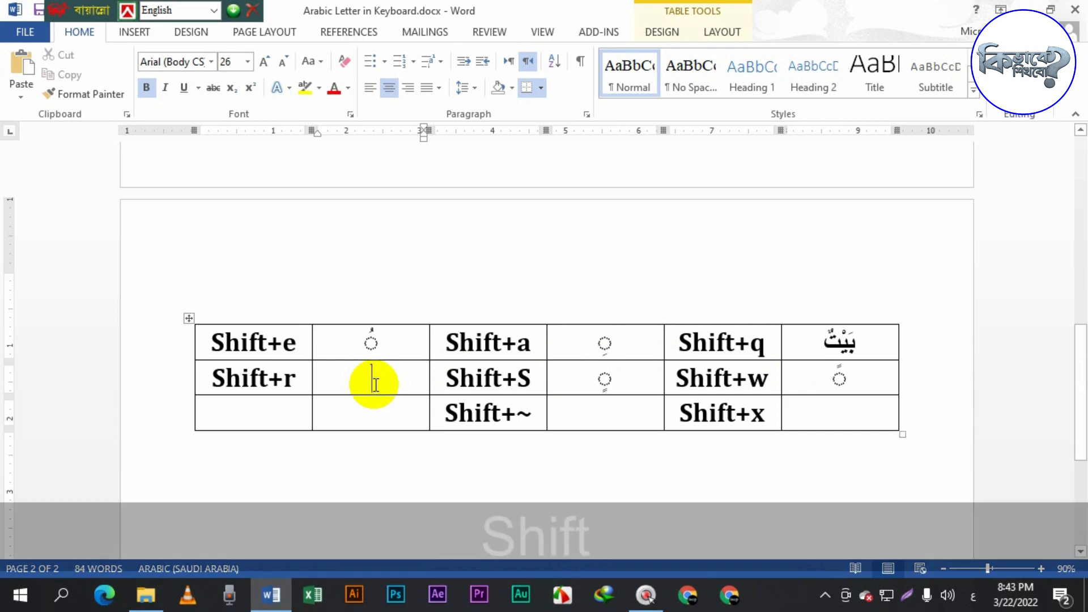
{"action": "type", "text": "ٌ"}
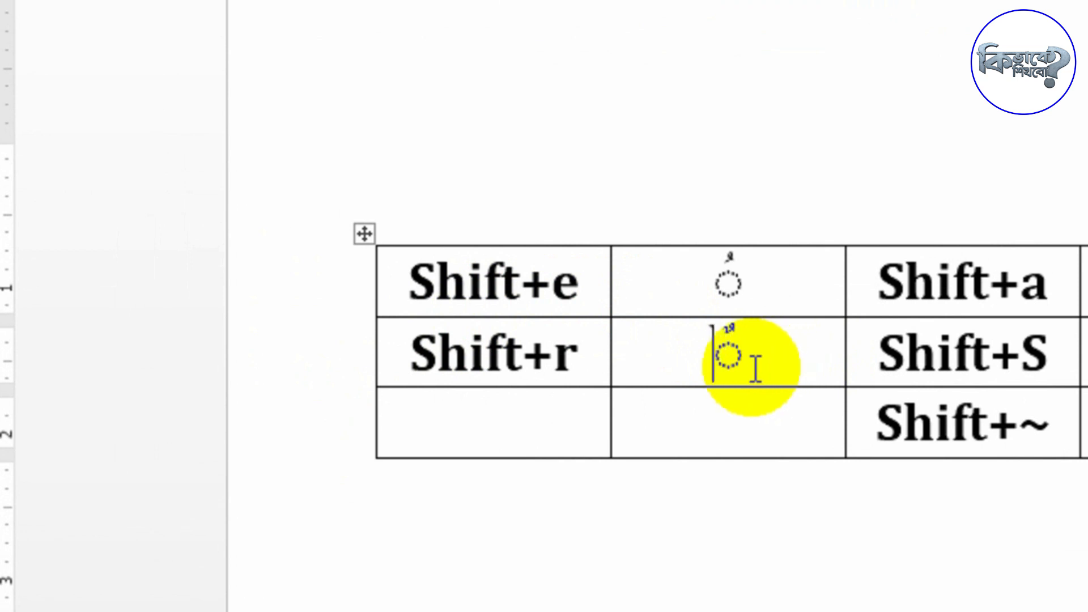
{"action": "key", "text": "F5"}
{"action": "key", "text": "ctrl+alt+u"}
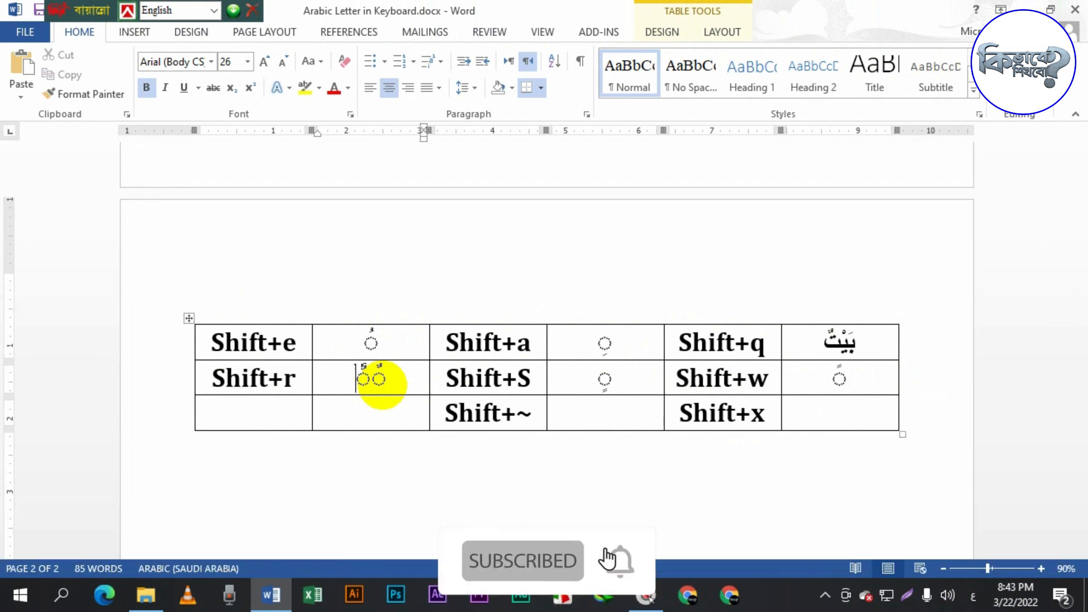
- Look up the Unicode hex code and assigned shortcut of the second mark beside Shift+r in the full symbol list
{"action": "key", "text": "shift+Right"}
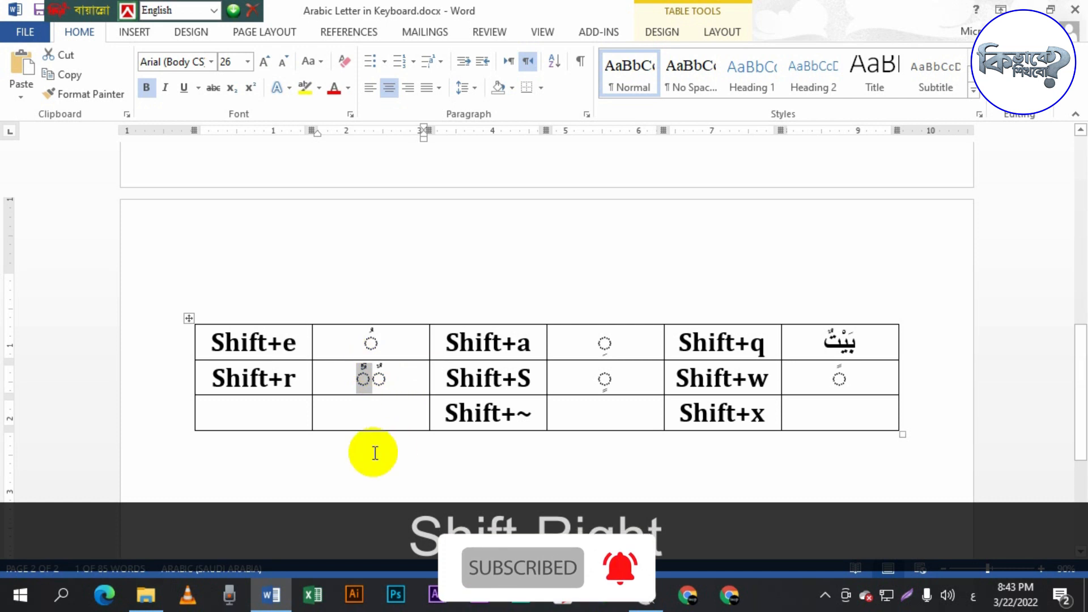
{"action": "left_click", "coordinate": [134, 33]}
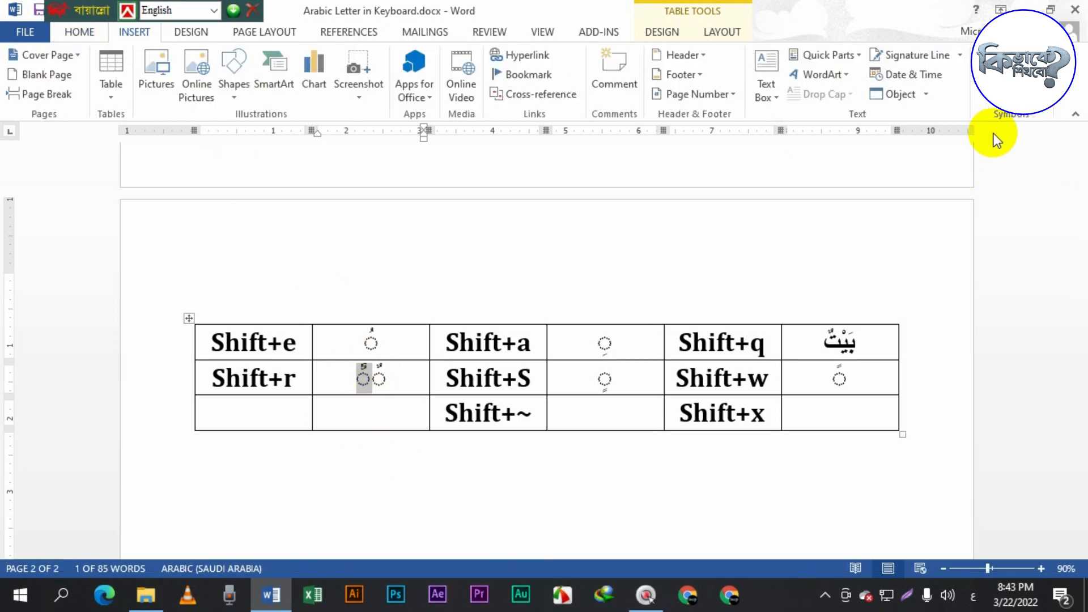
{"action": "left_click", "coordinate": [988, 97]}
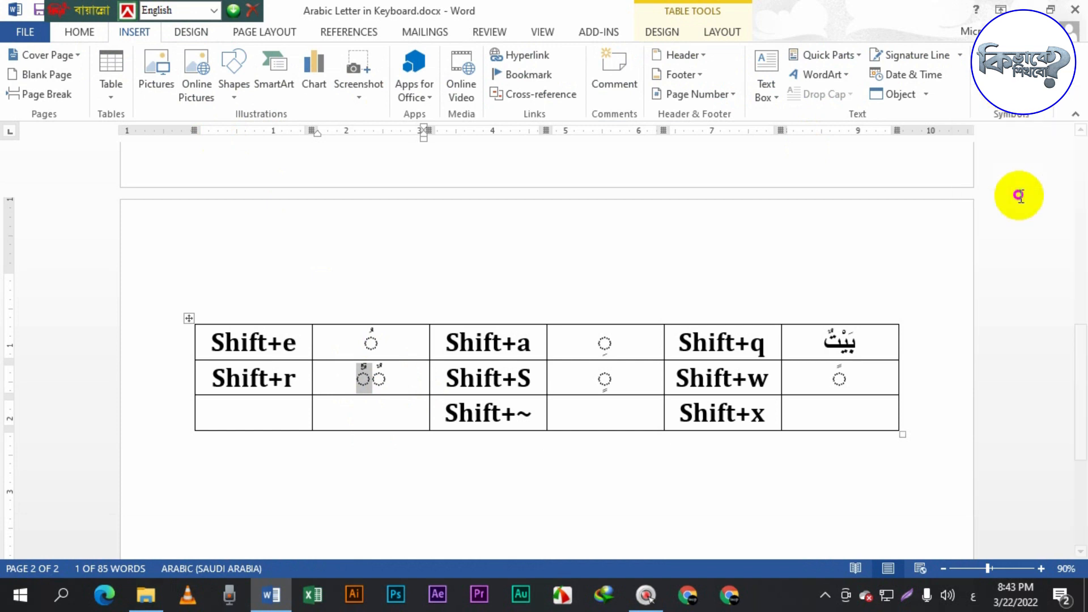
{"action": "left_click", "coordinate": [1019, 199]}
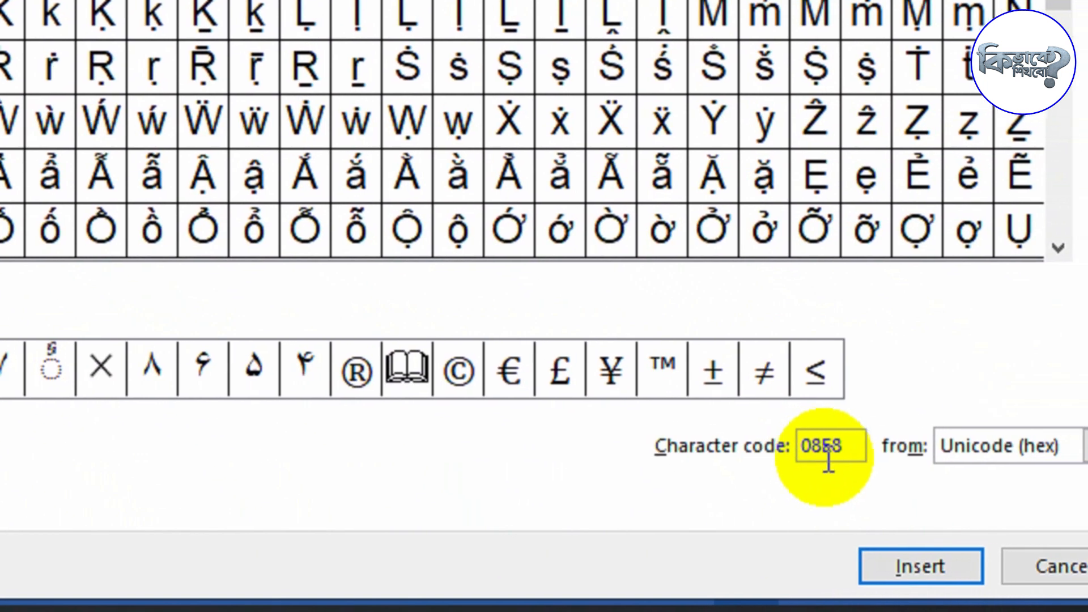
{"action": "left_click_drag", "start_coordinate": [869, 455], "coordinate": [809, 457]}
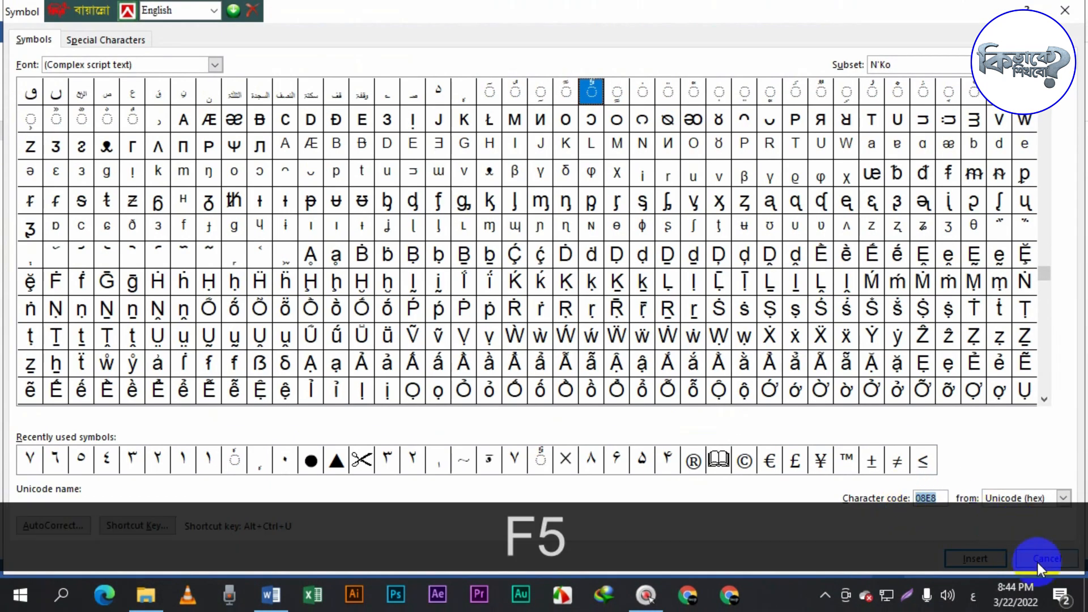
{"action": "left_click", "coordinate": [1043, 560]}
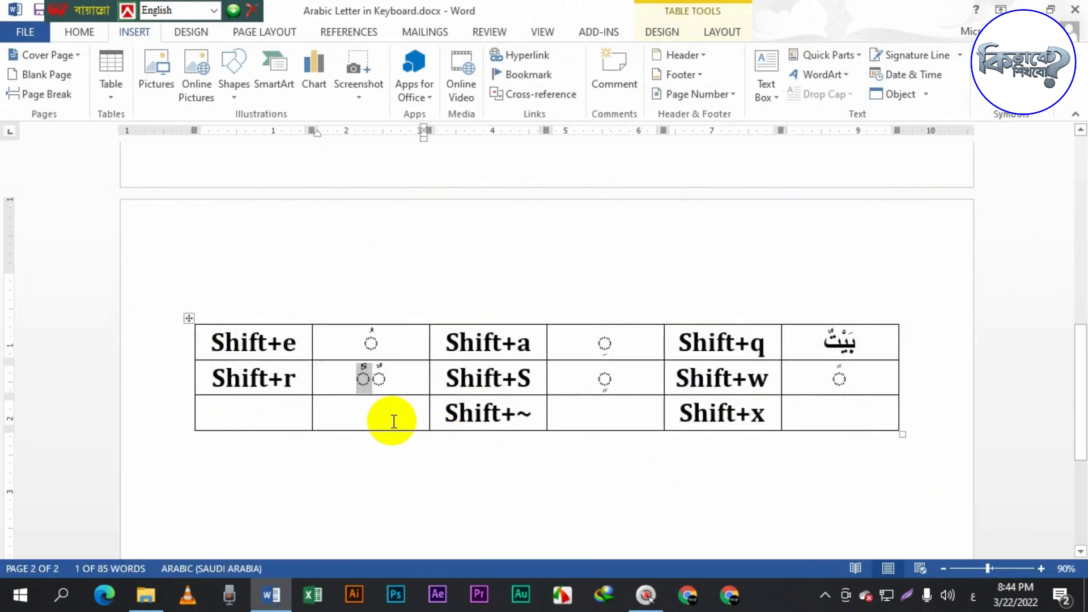
- Enter the sukun mark (ْ) in the cell beside Shift+x and the shadda mark (ّ) beside Shift+~
{"action": "left_click", "coordinate": [833, 418]}
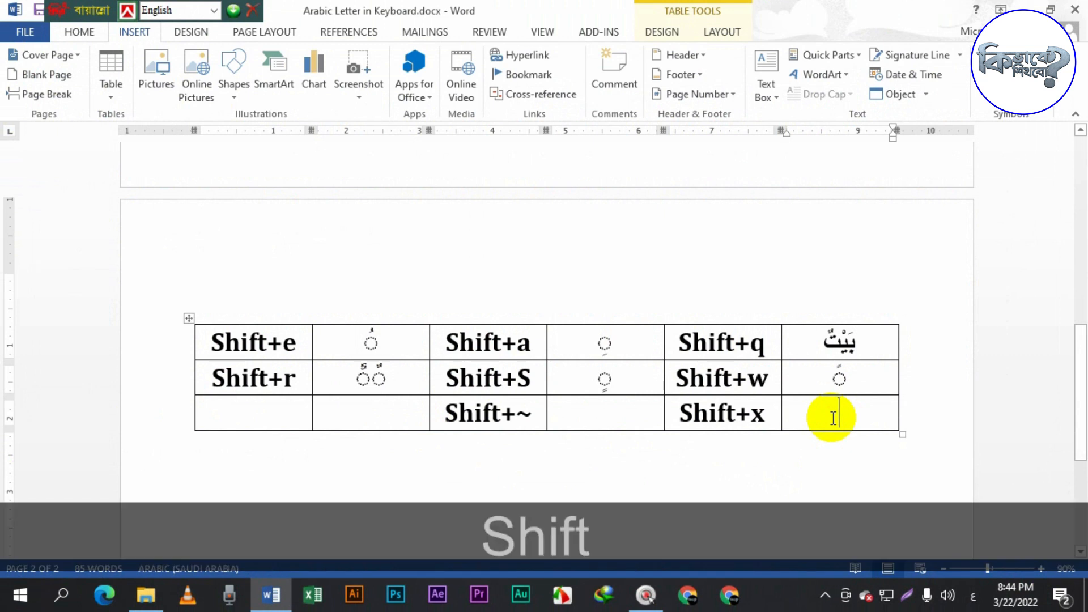
{"action": "type", "text": "ْ"}
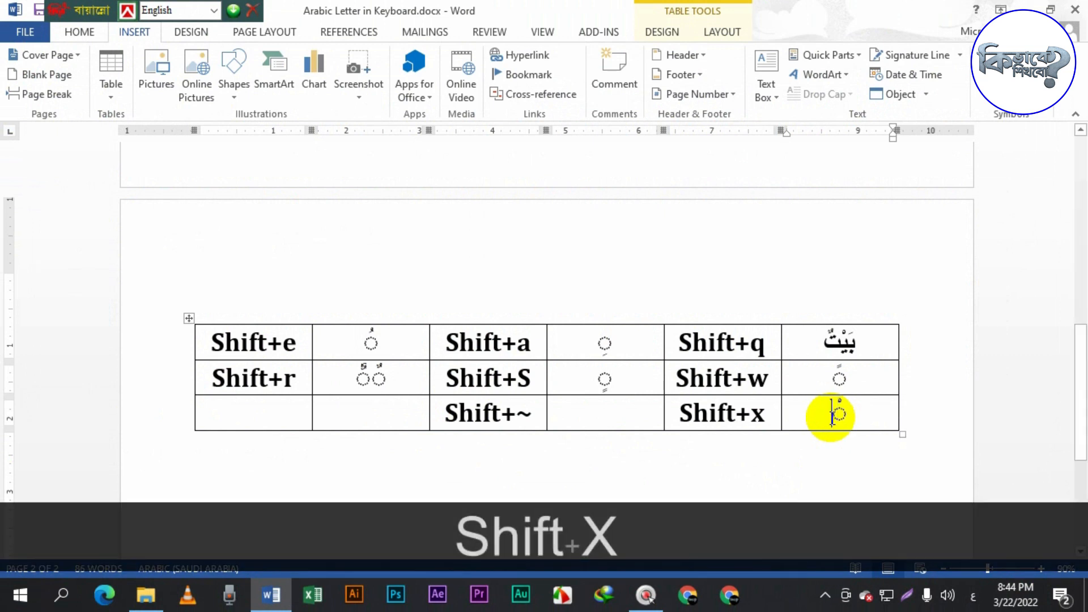
{"action": "left_click", "coordinate": [638, 410]}
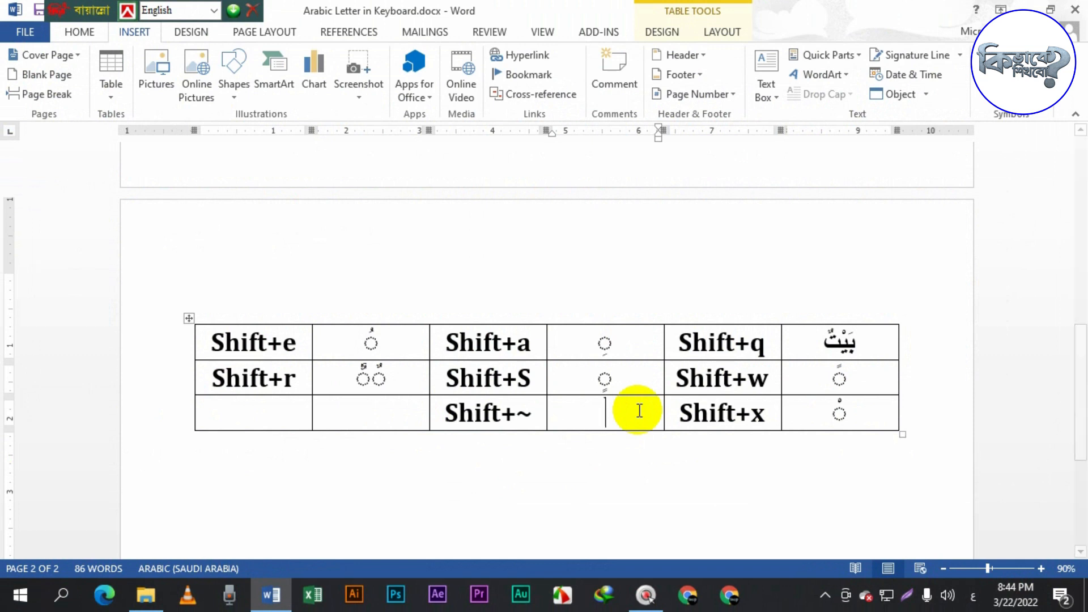
{"action": "key", "text": "shift"}
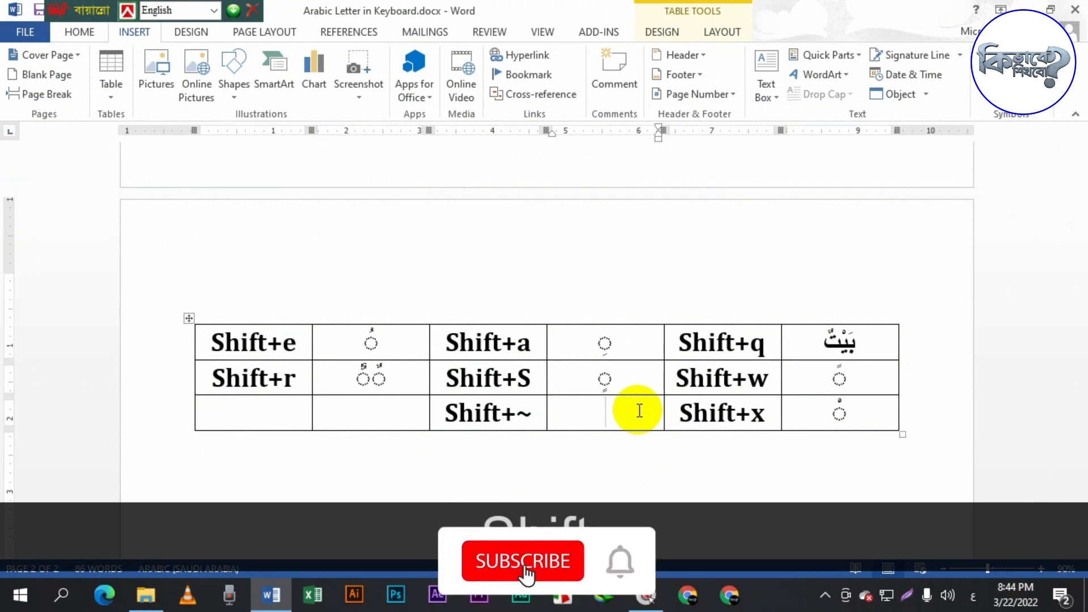
{"action": "type", "text": "ّ"}
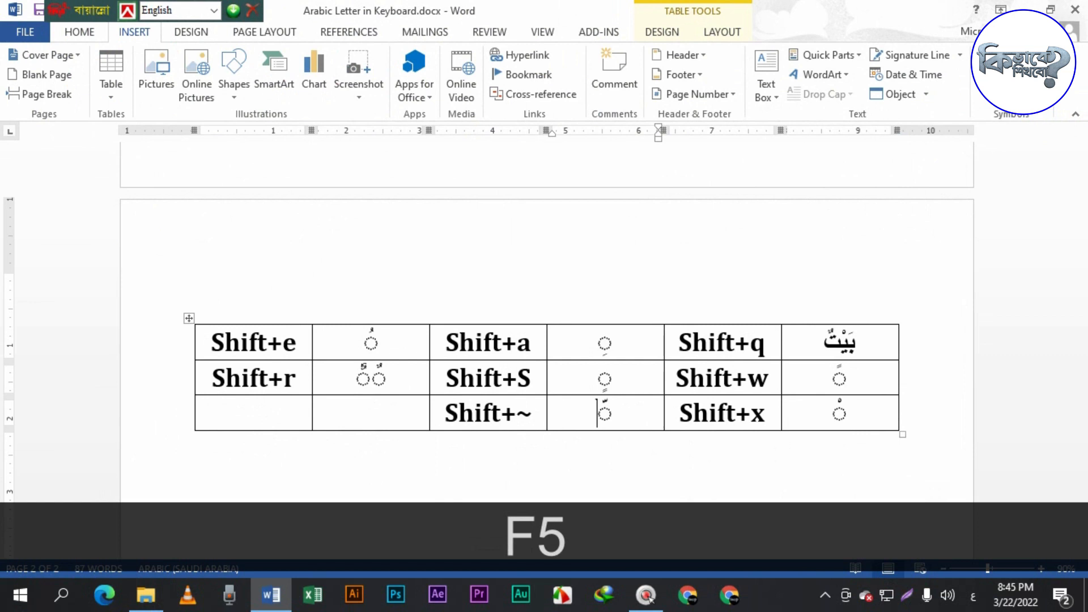
- View the Arabic characters in the full symbol list and close it without inserting any
{"action": "left_click", "coordinate": [1000, 75]}
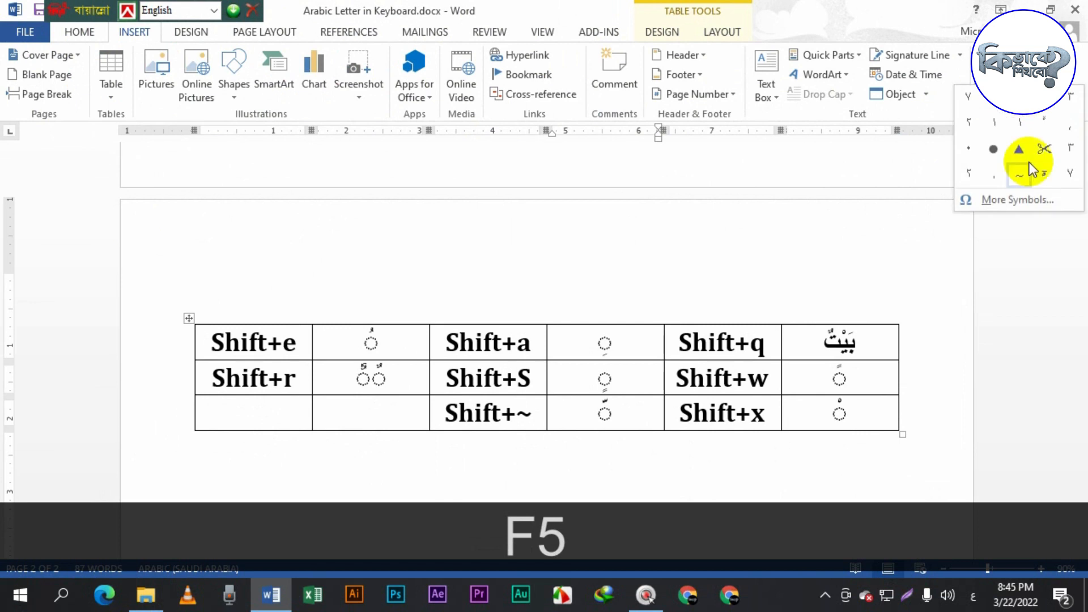
{"action": "left_click", "coordinate": [1035, 201]}
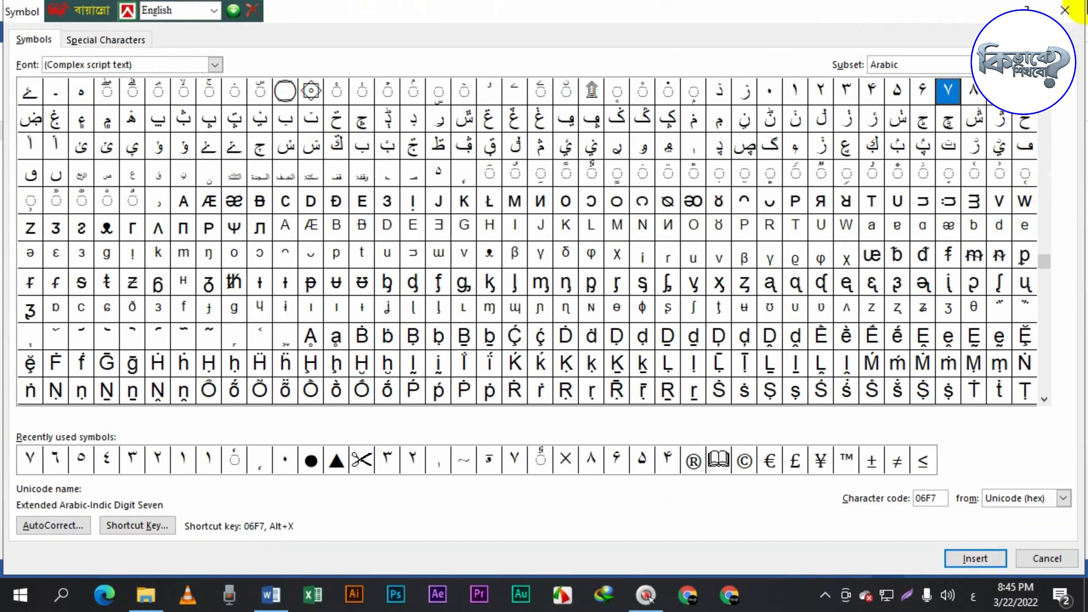
{"action": "left_click", "coordinate": [1064, 11]}
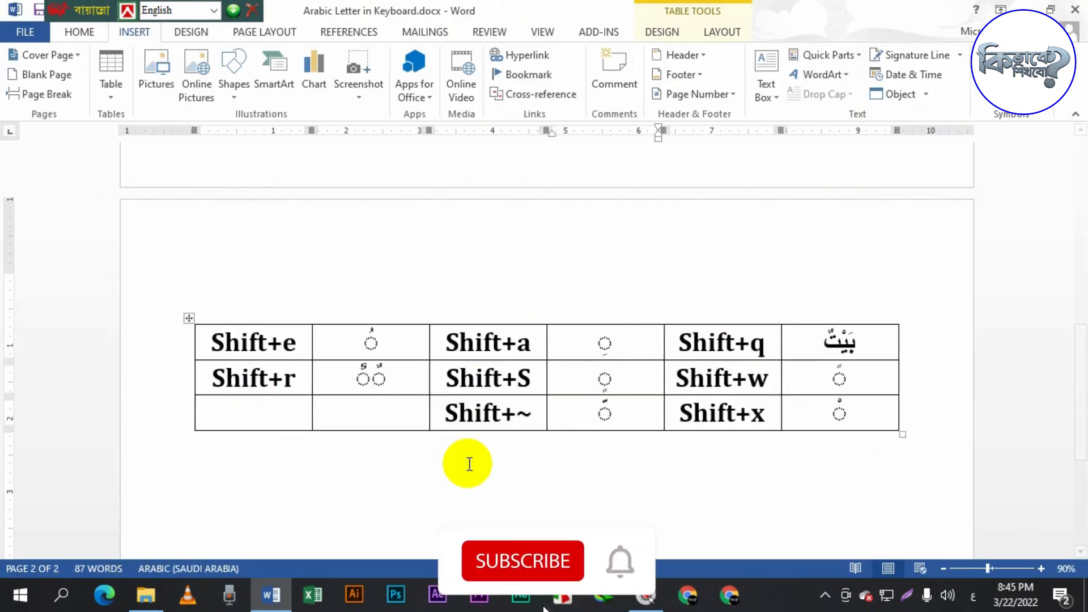